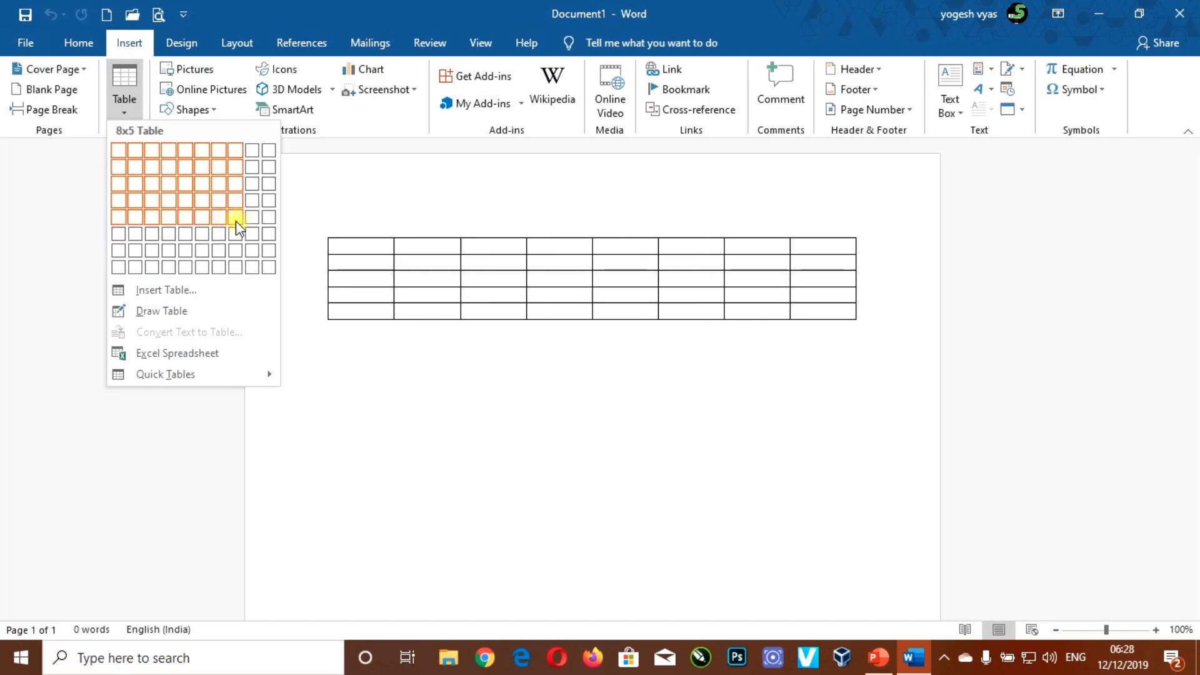
Step: Insert an 8x5 table and enlarge it to slightly wider columns and taller rows
click(235, 220)
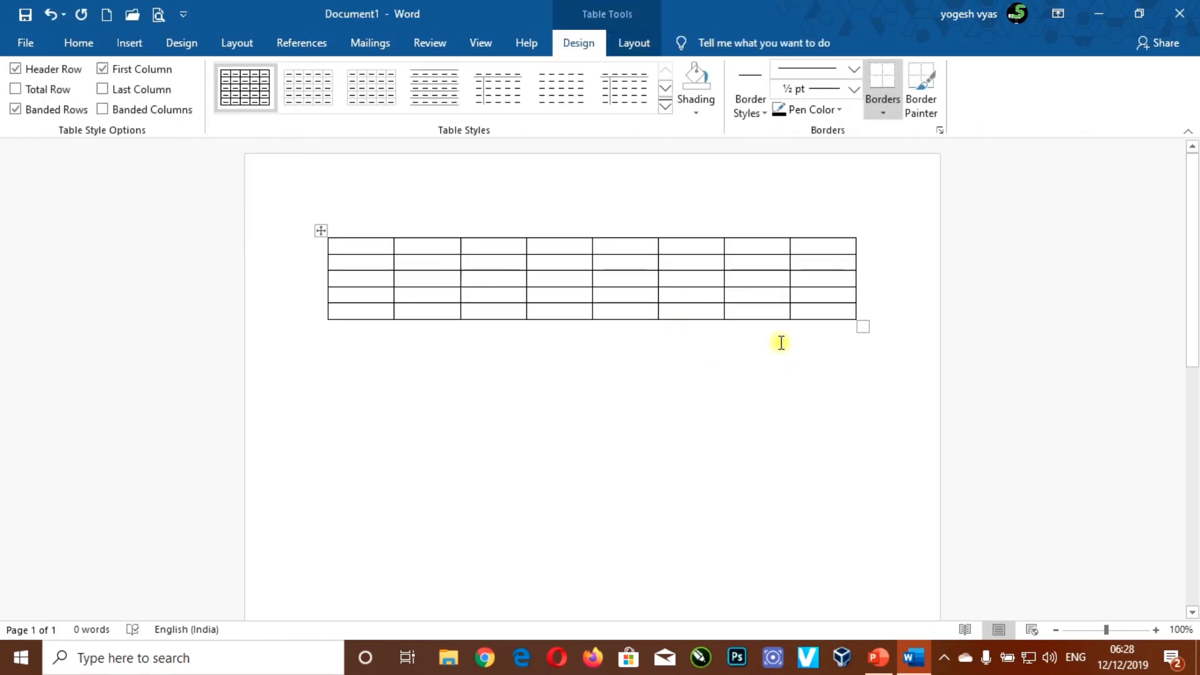
drag(862, 323, 873, 372)
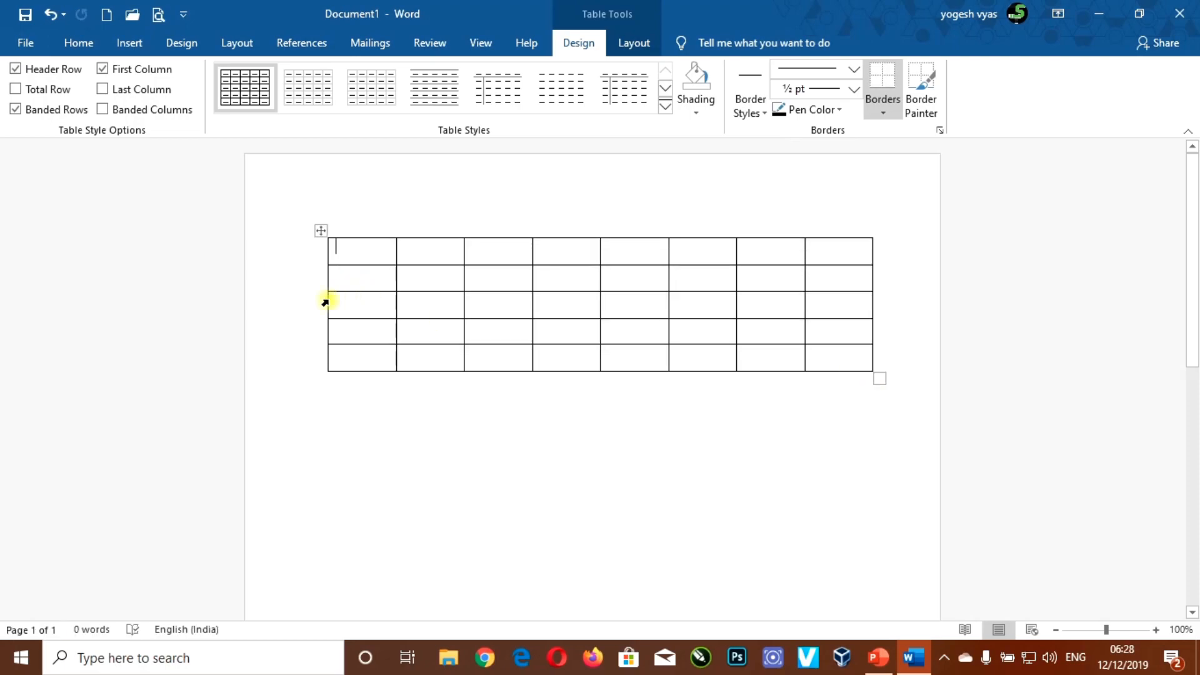
Step: Set up a new table of 10 columns and 6 rows below the first table
click(327, 403)
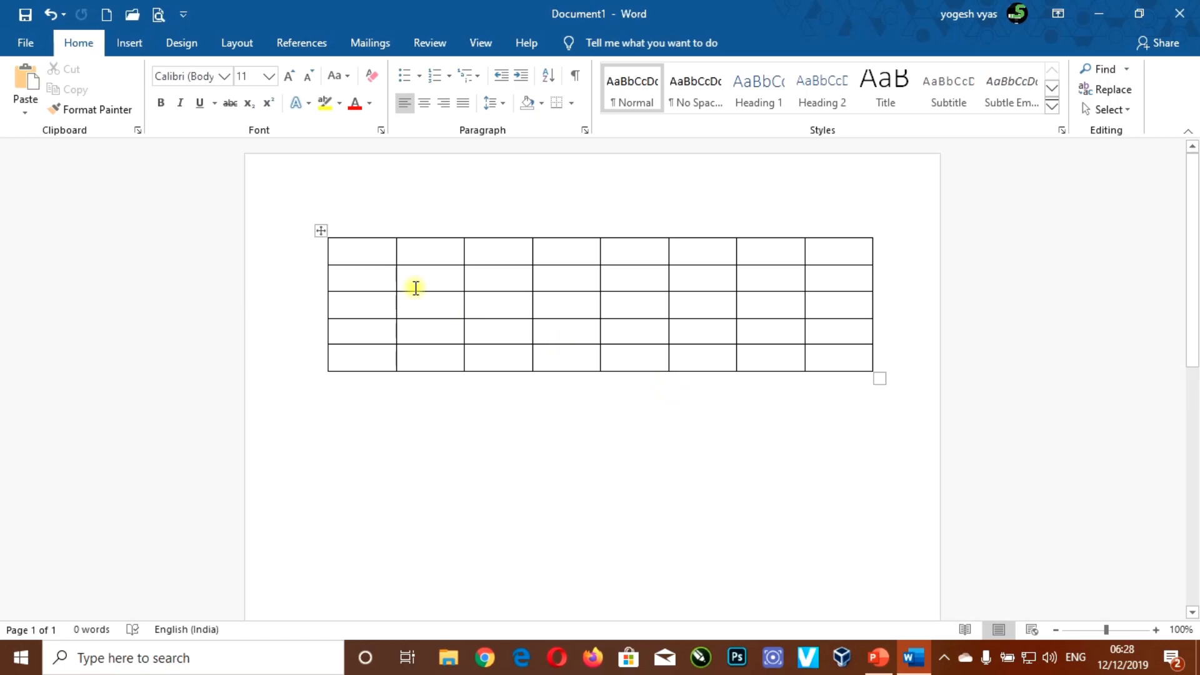
click(131, 45)
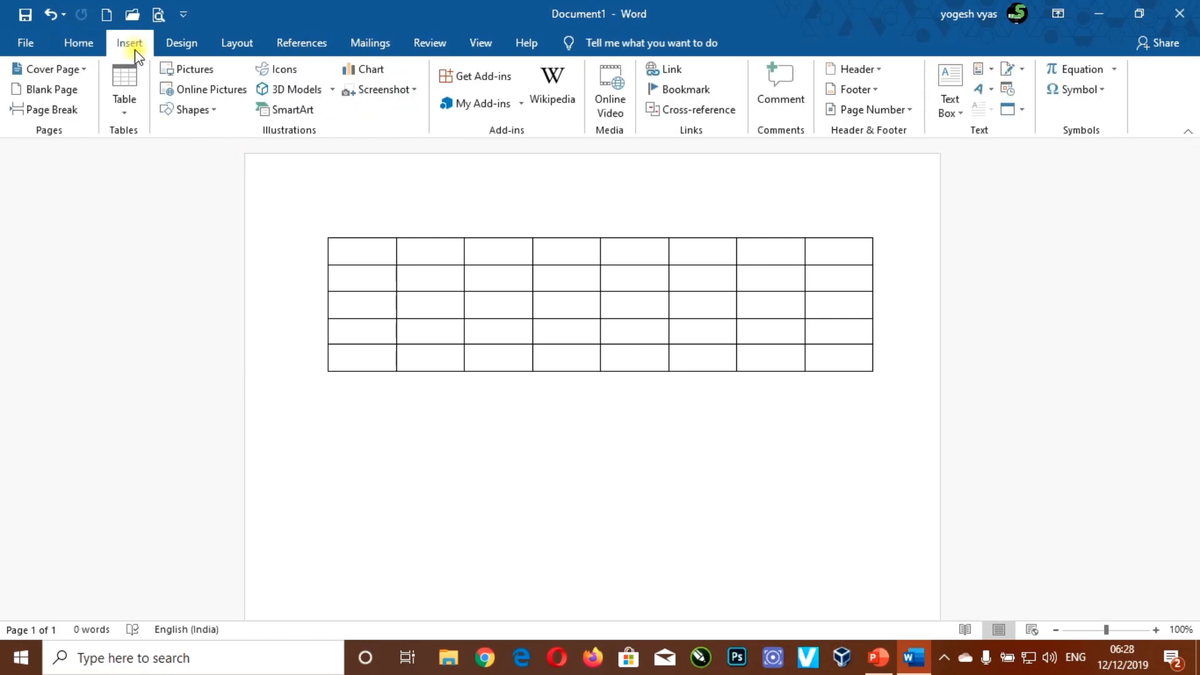
click(122, 114)
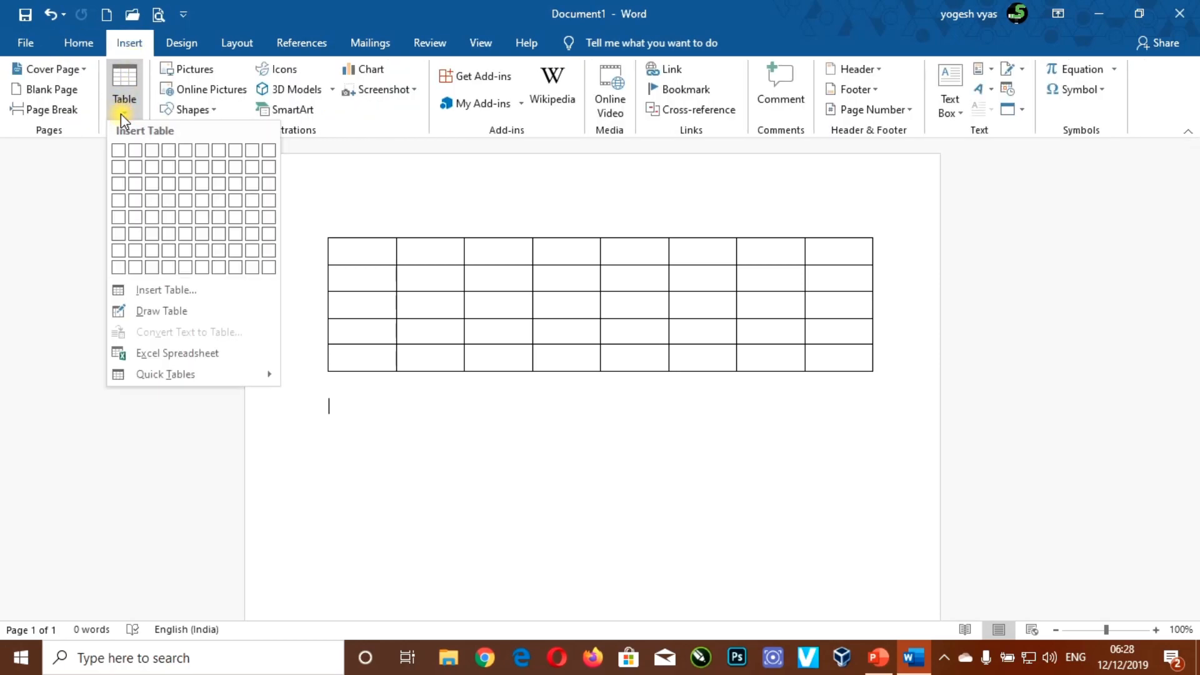
click(153, 290)
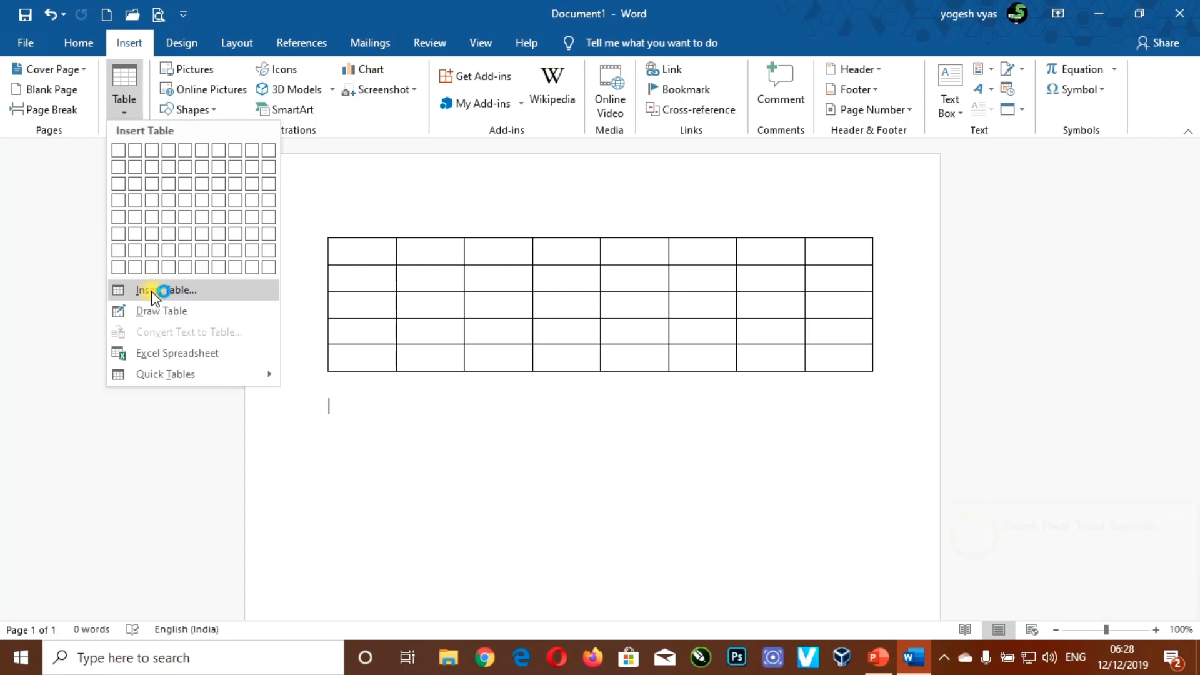
click(188, 290)
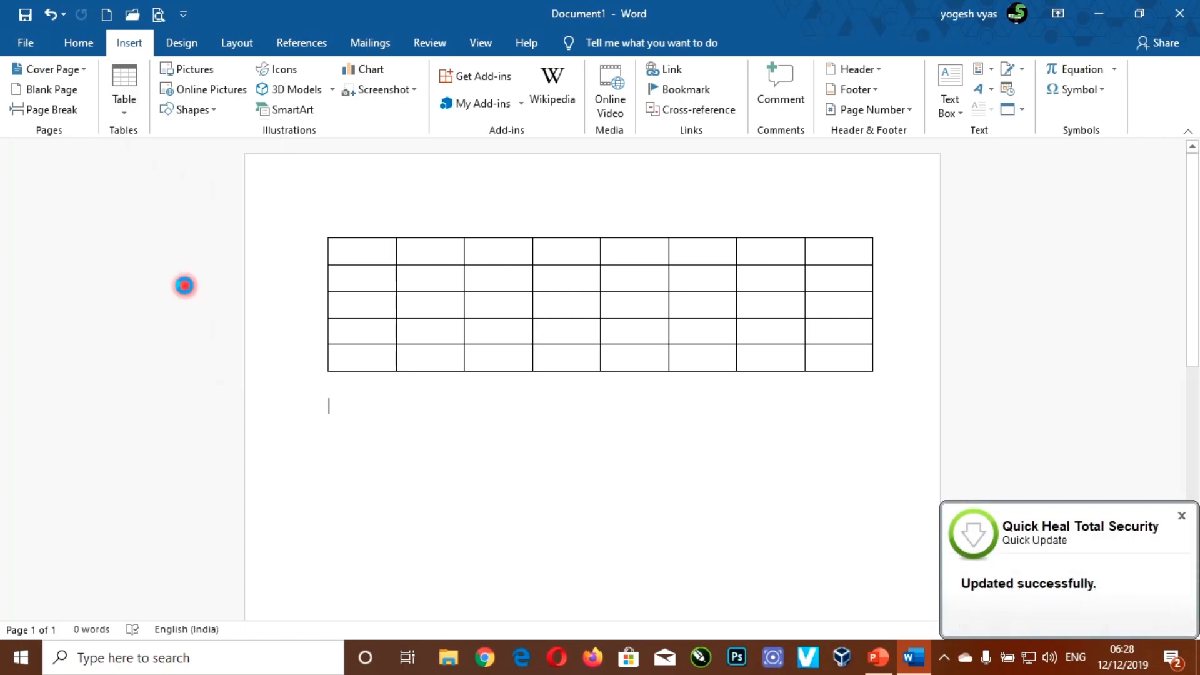
click(735, 462)
drag(604, 207, 575, 246)
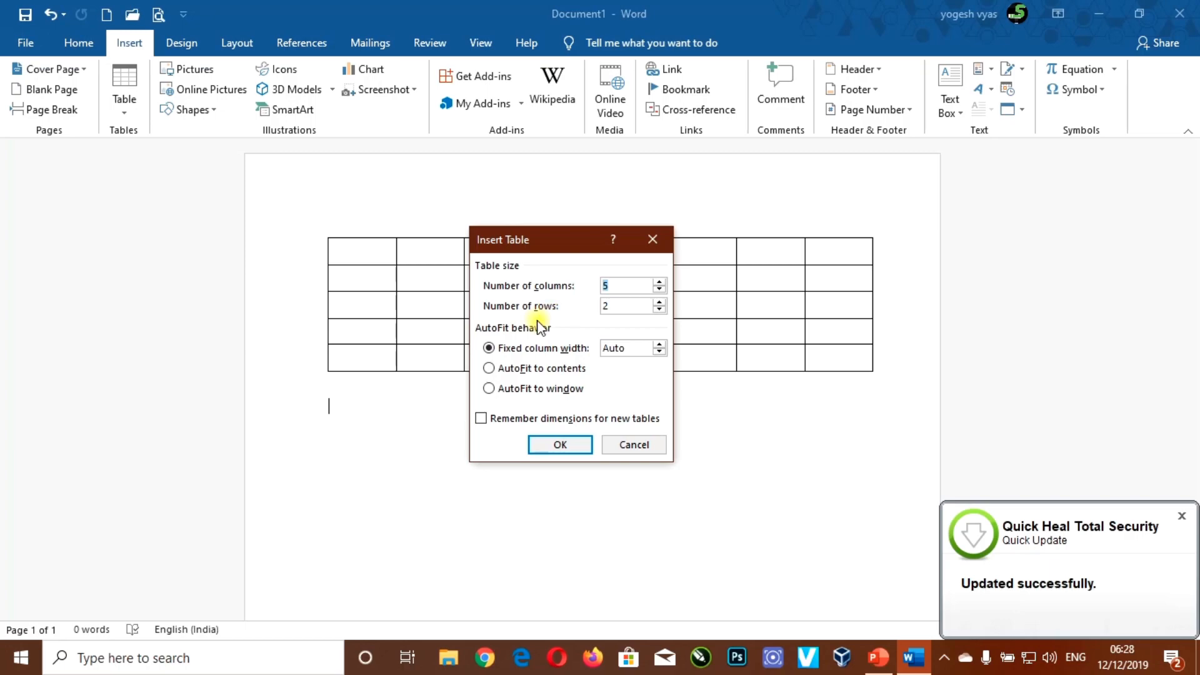
click(660, 282)
click(660, 282)
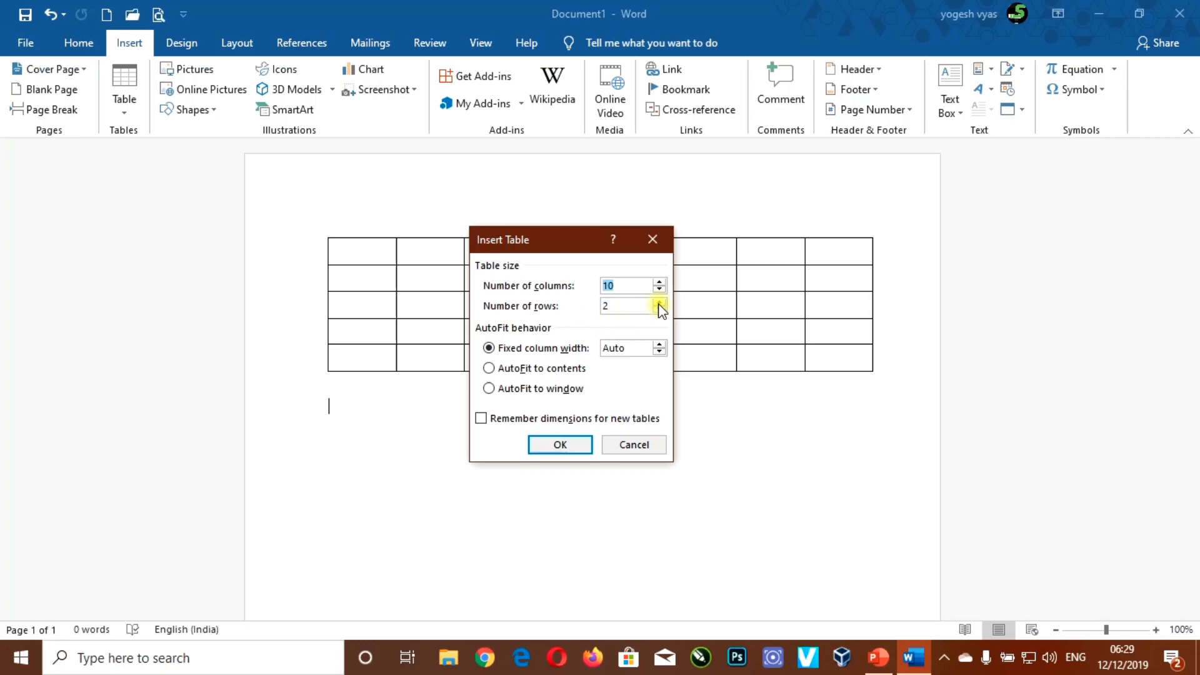
click(659, 303)
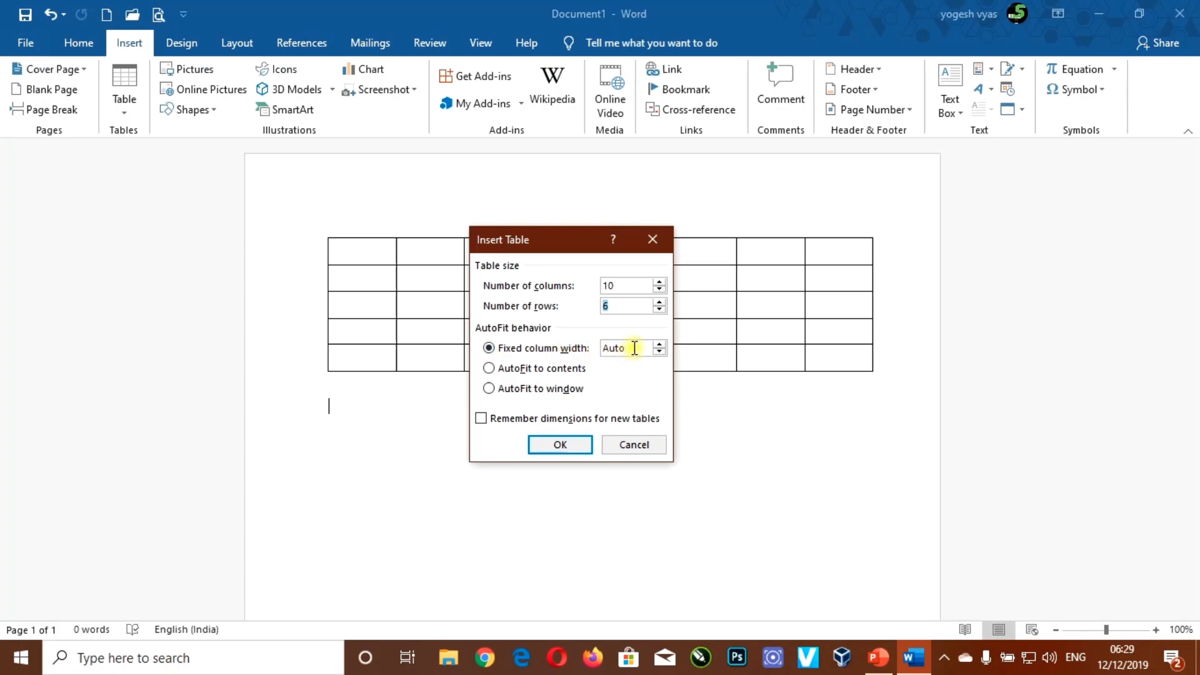
Step: Insert the table with a fixed column width and enter "kjhjkghdkfjghjdfkgh" in its first cell
click(659, 343)
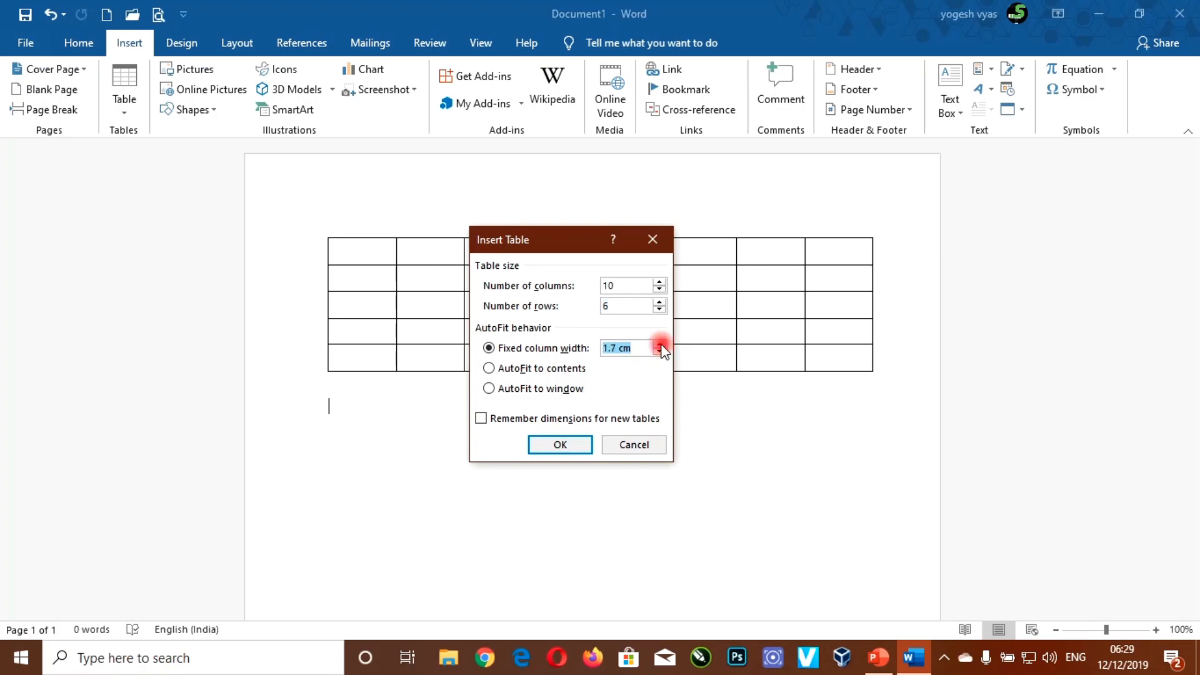
click(660, 352)
click(661, 352)
click(661, 352)
click(662, 352)
click(660, 352)
click(659, 344)
click(659, 344)
click(659, 344)
click(562, 447)
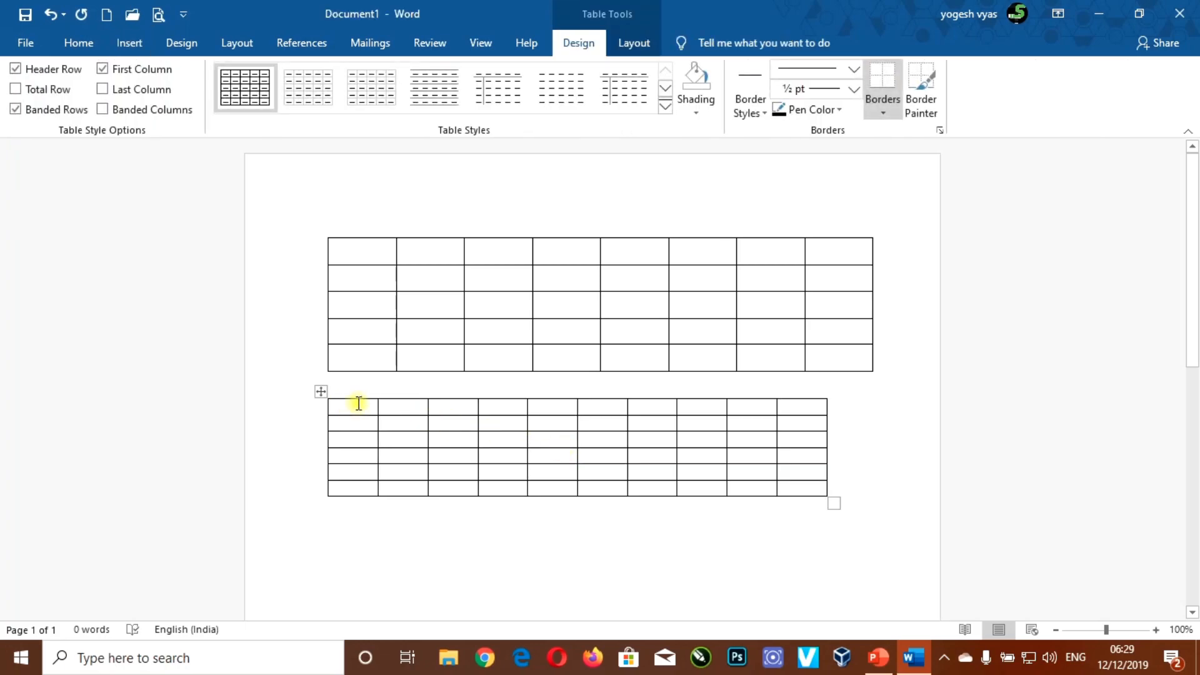
text(kjhjkghdkfjghjdfkgh)
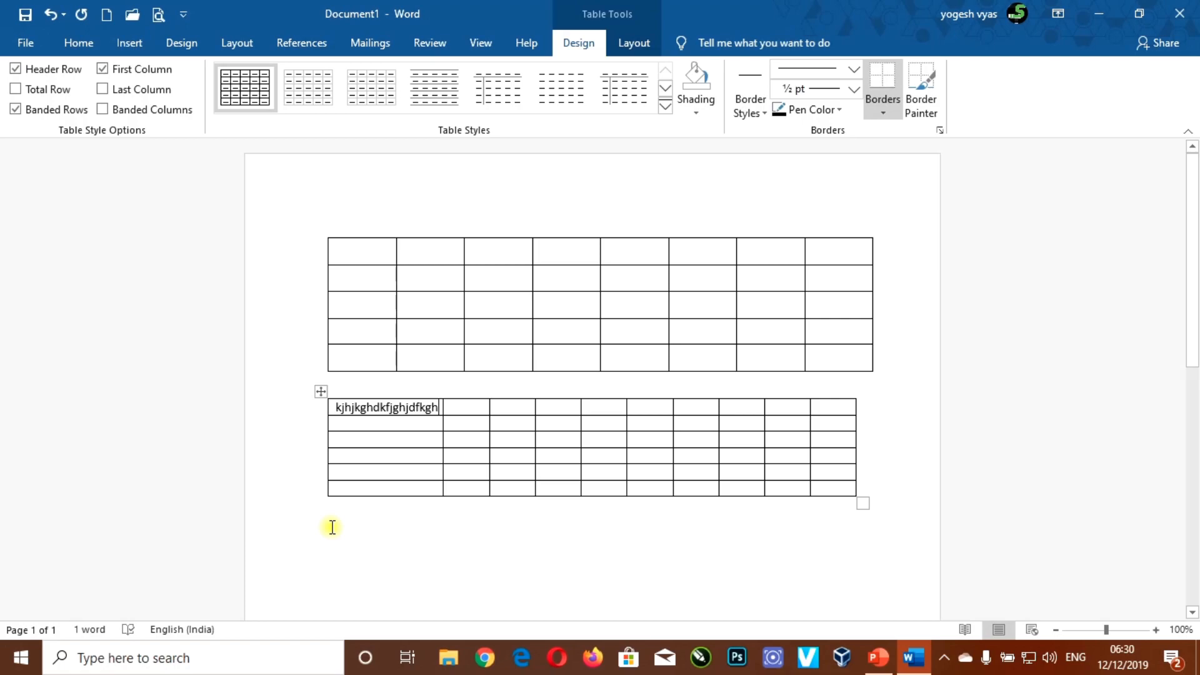
Step: Insert a table of 10 columns and 6 rows below the second table, using AutoFit to contents
click(332, 527)
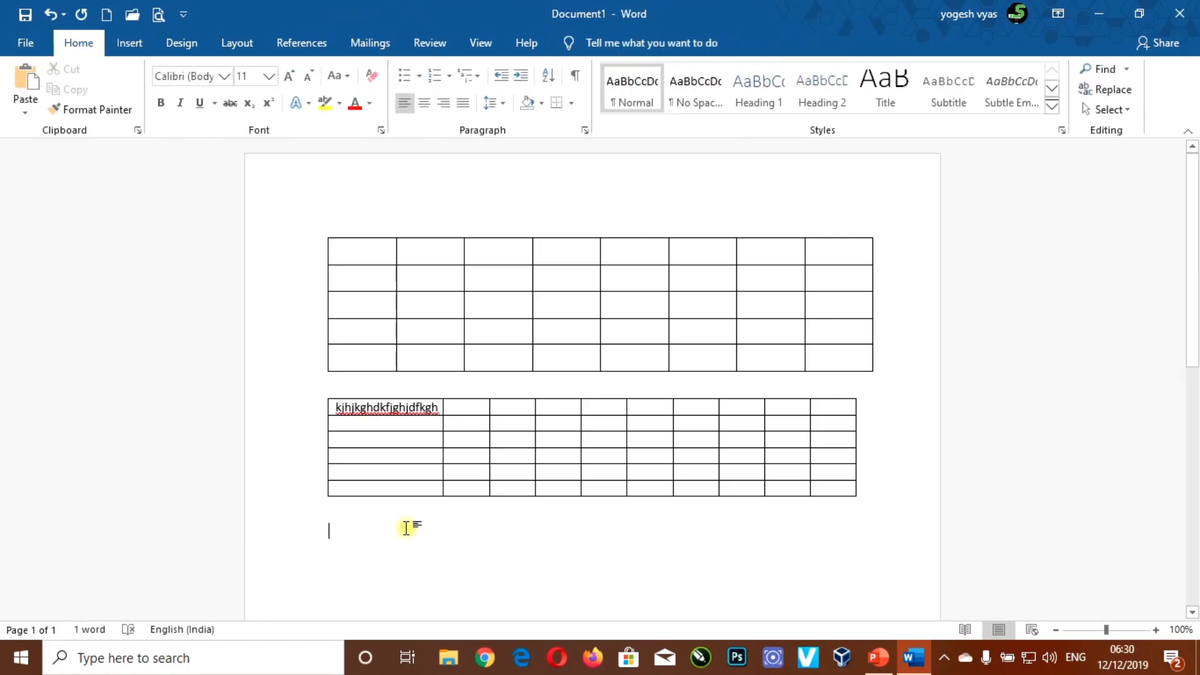
click(120, 45)
click(116, 108)
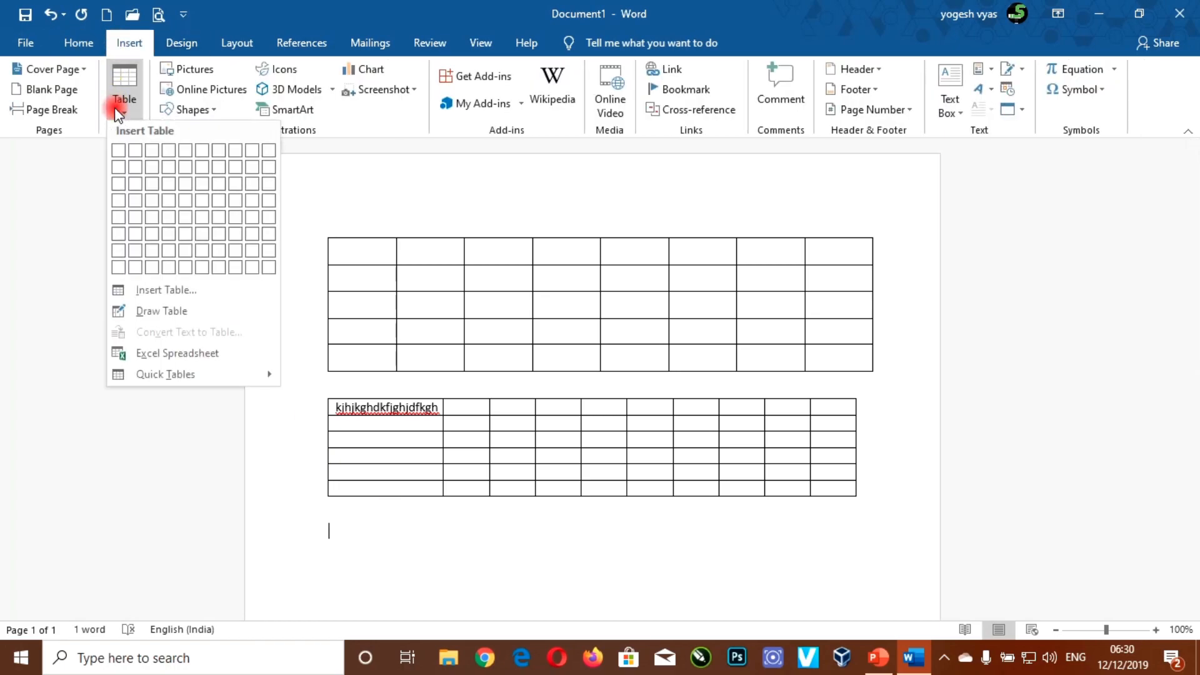
click(167, 293)
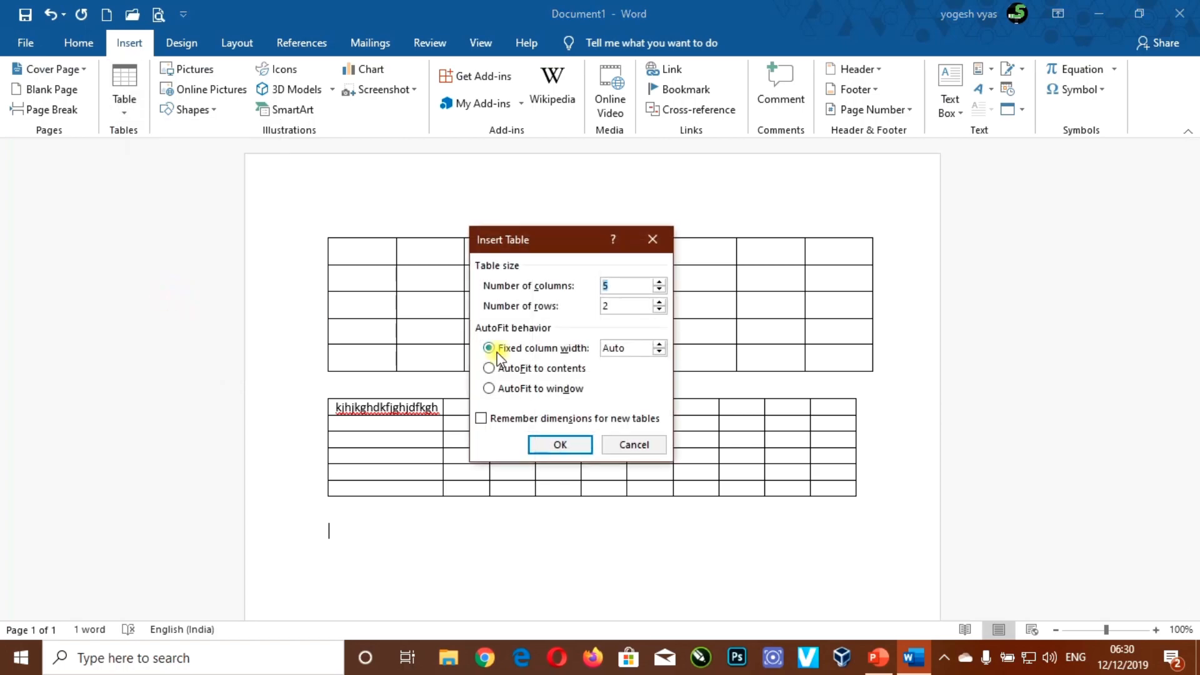
click(623, 289)
text(10)
double_click(611, 305)
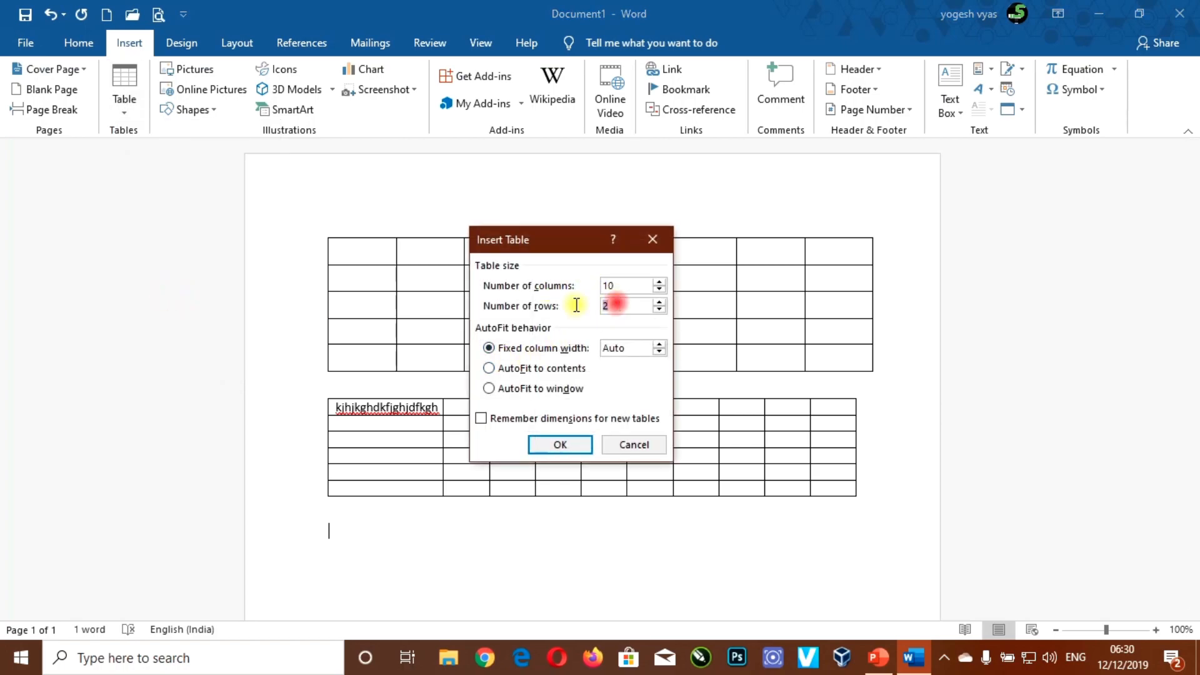
text(6)
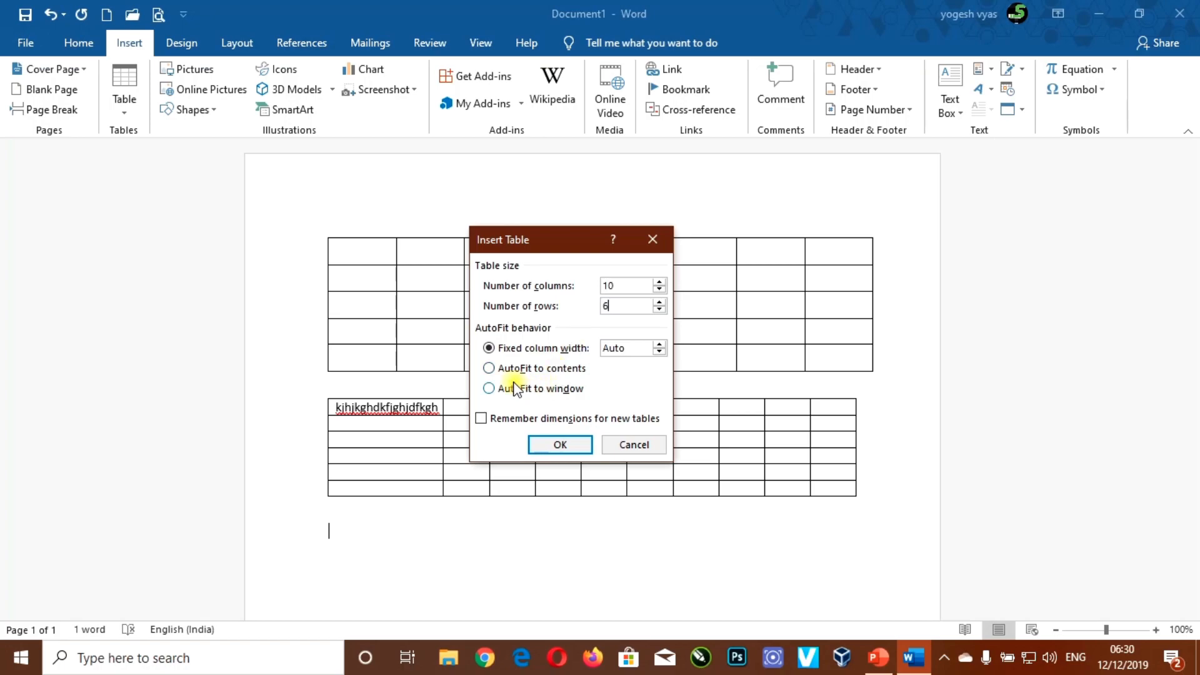
click(489, 368)
click(563, 444)
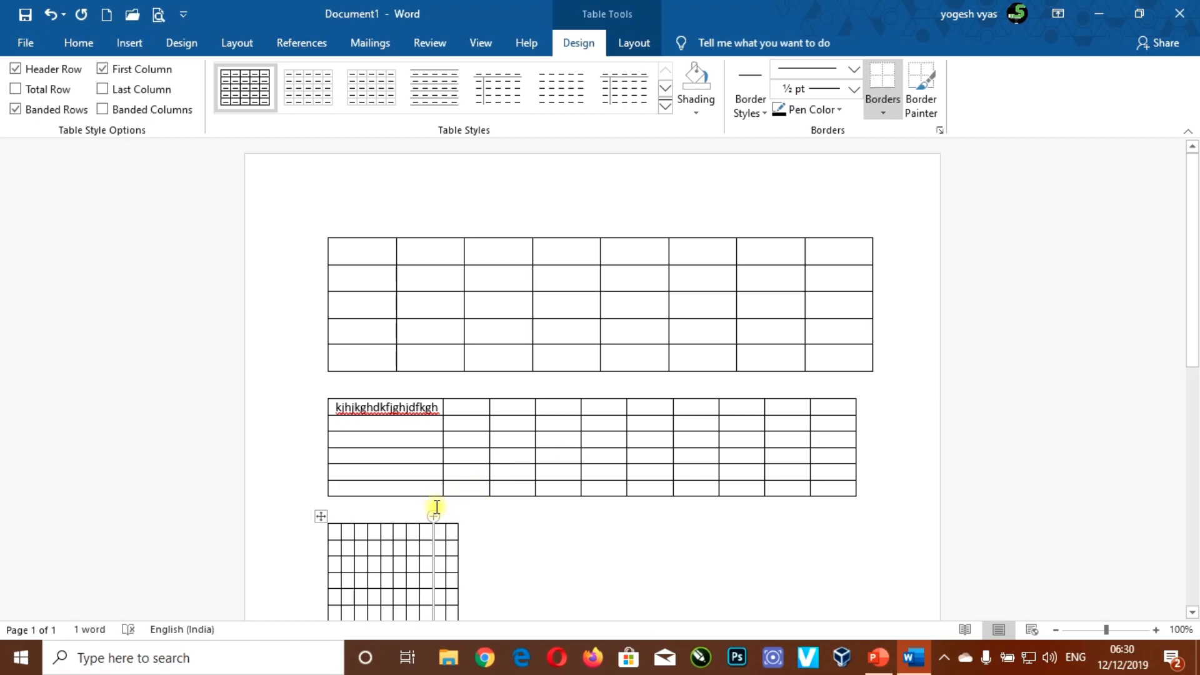
Step: Insert a table of 10 columns and 6 rows below the narrow table, using AutoFit to window
scroll(437, 504, down, 4)
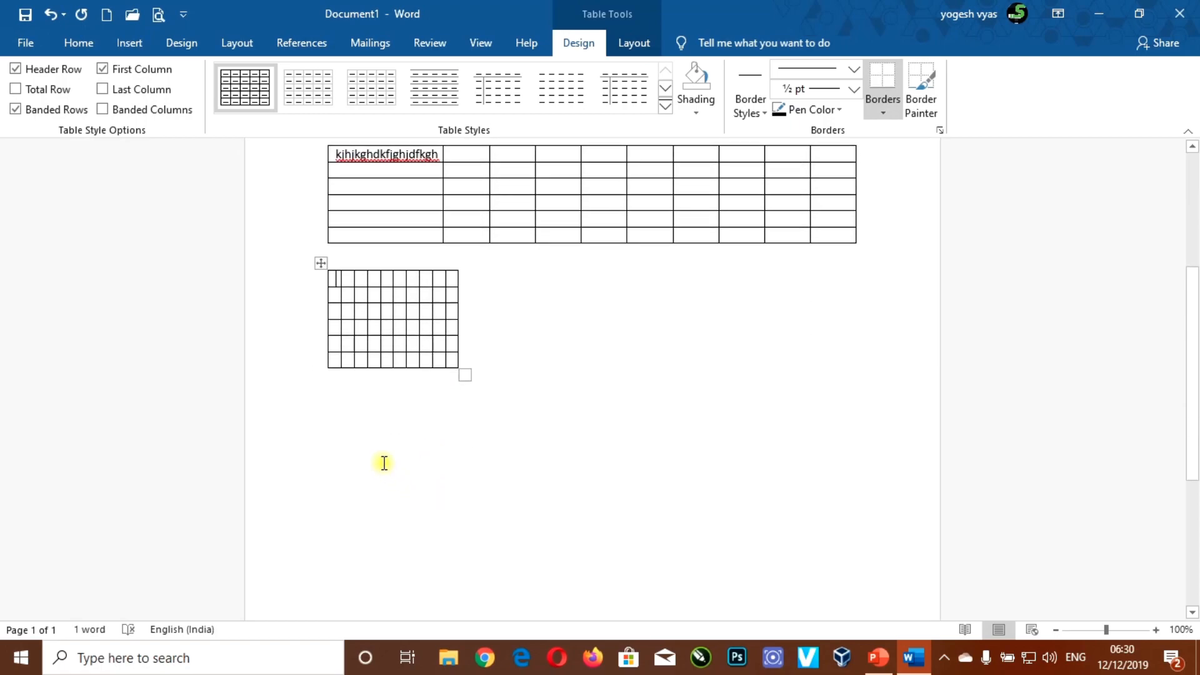
click(330, 413)
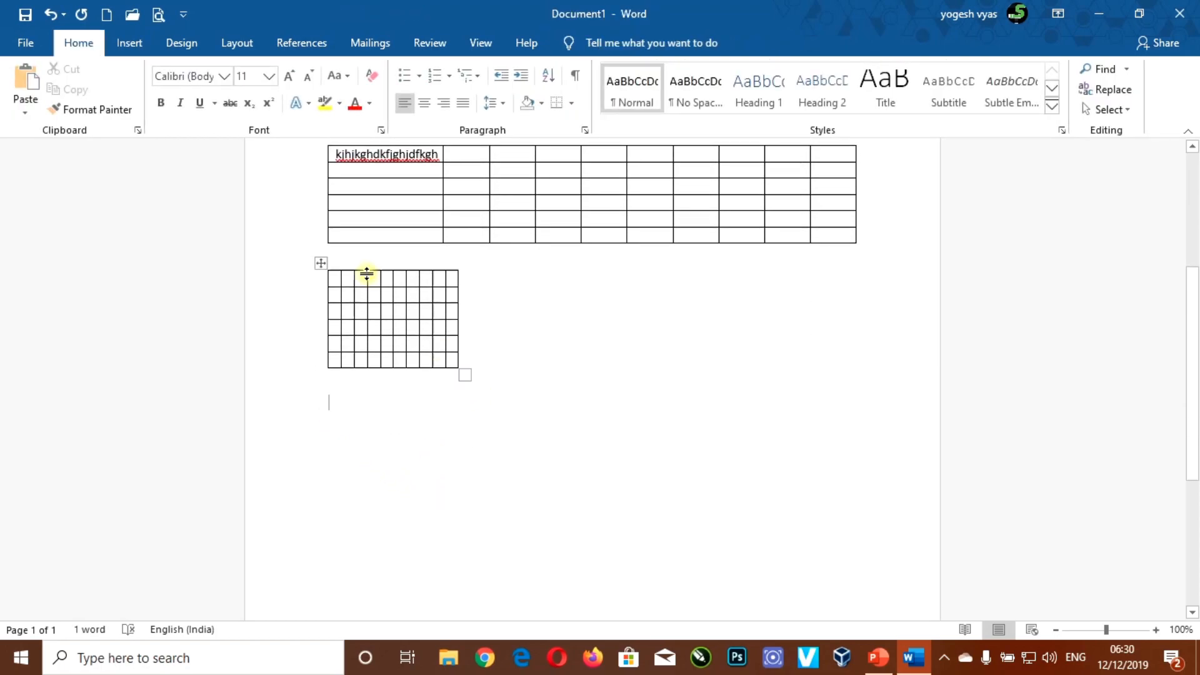
click(132, 42)
click(123, 100)
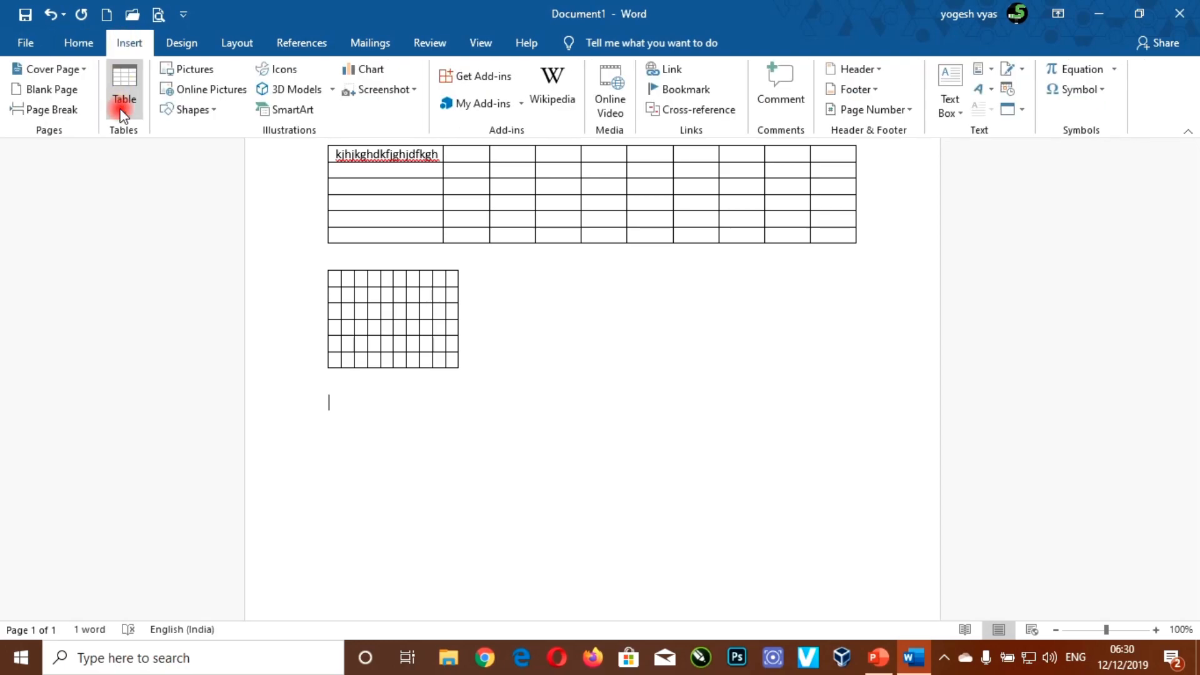
click(162, 288)
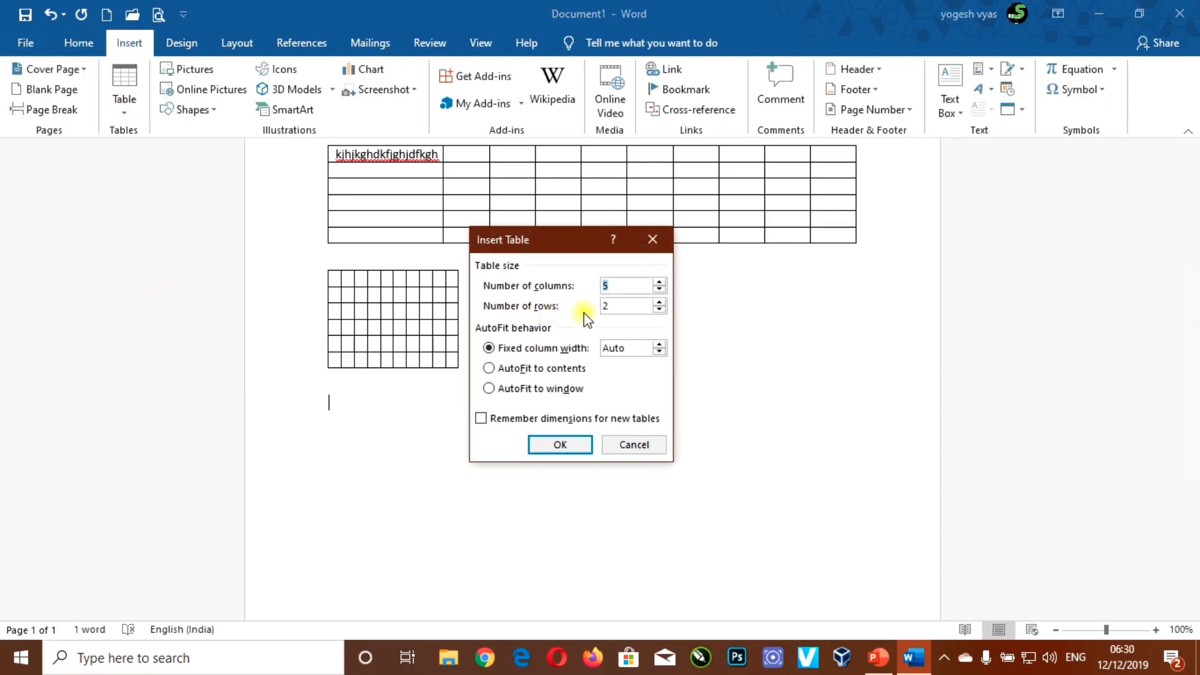
text(10)
click(659, 302)
click(489, 388)
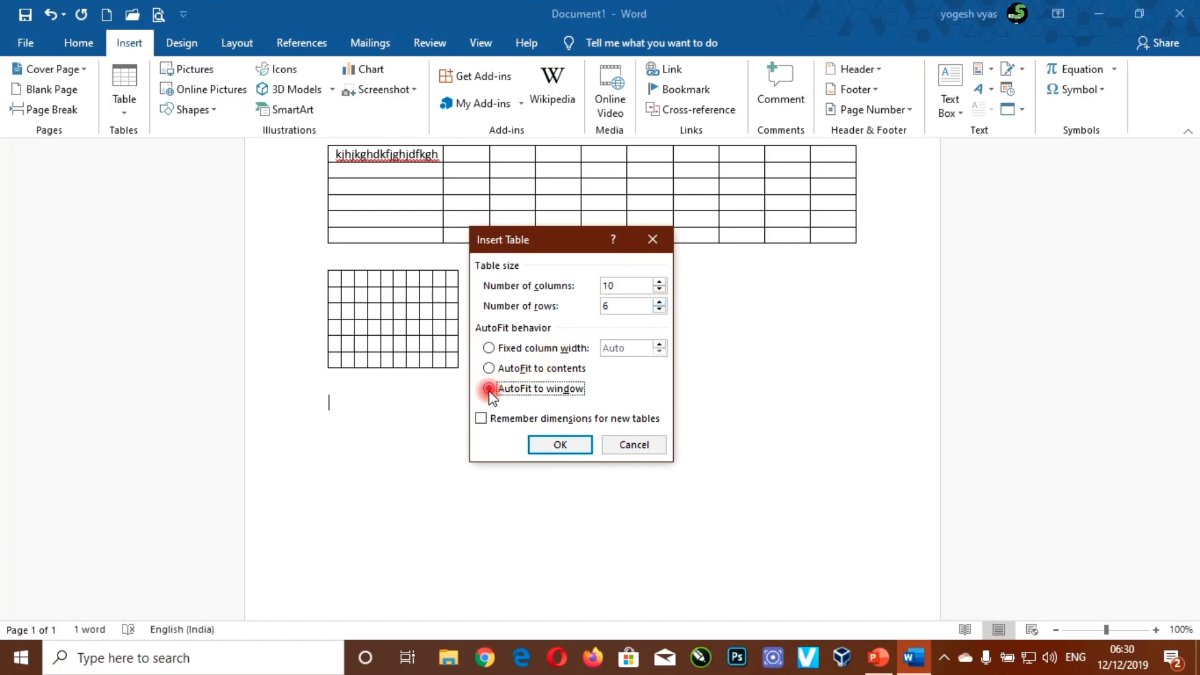
click(568, 446)
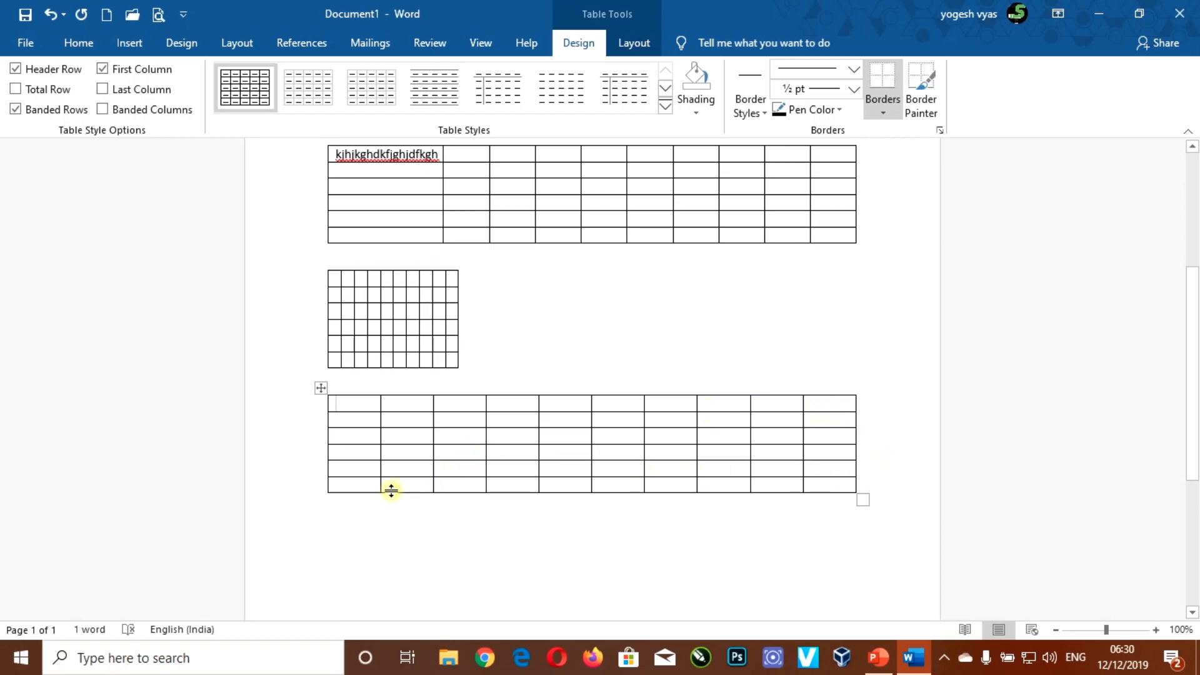
Step: Draw a table frame about 16 cm wide and 2.2 cm high below the last table with Draw Table
scroll(391, 490, down, 4)
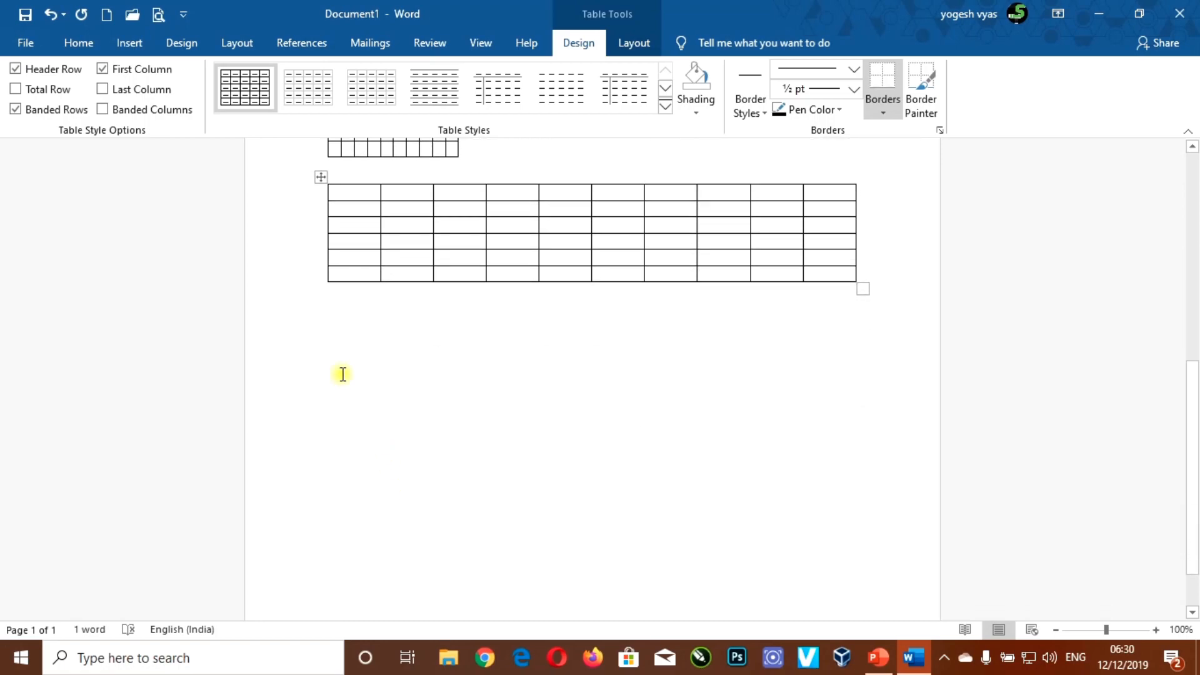
click(330, 320)
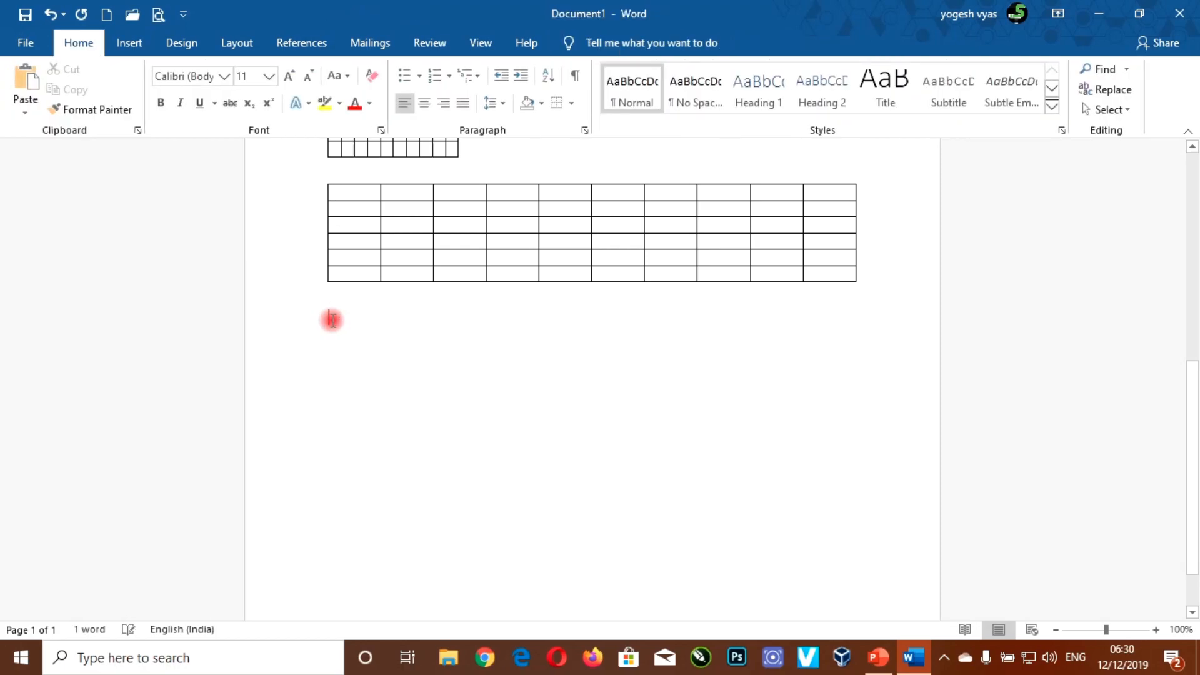
triple_click(333, 320)
triple_click(332, 321)
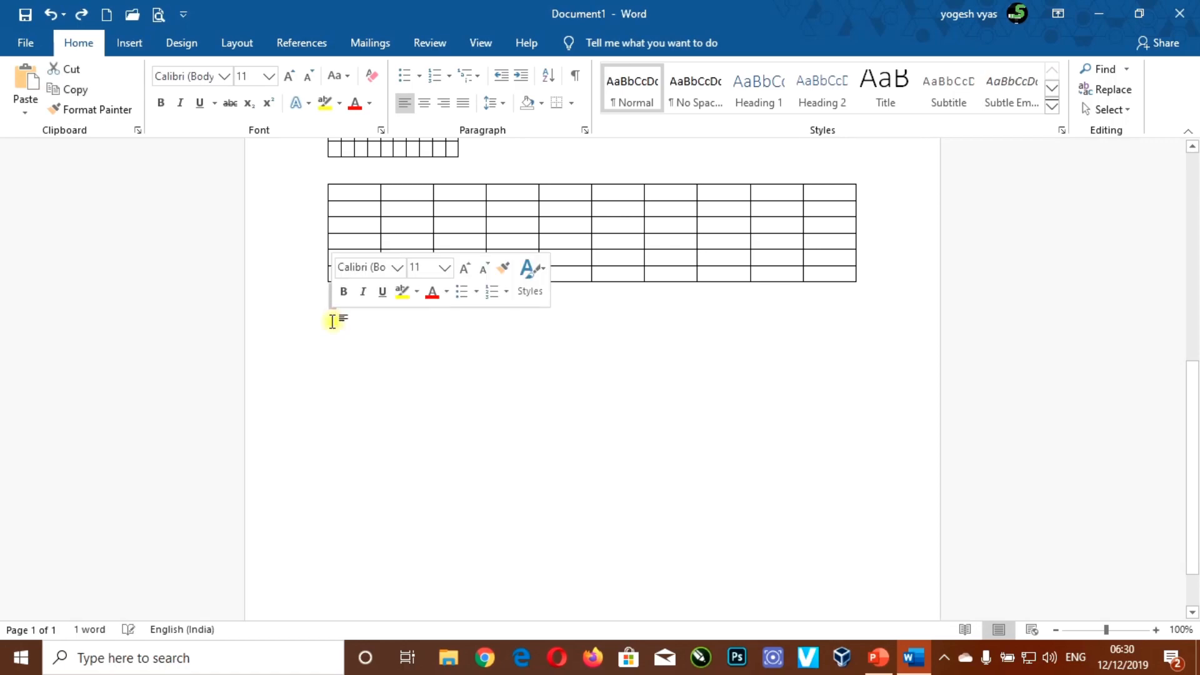
click(334, 322)
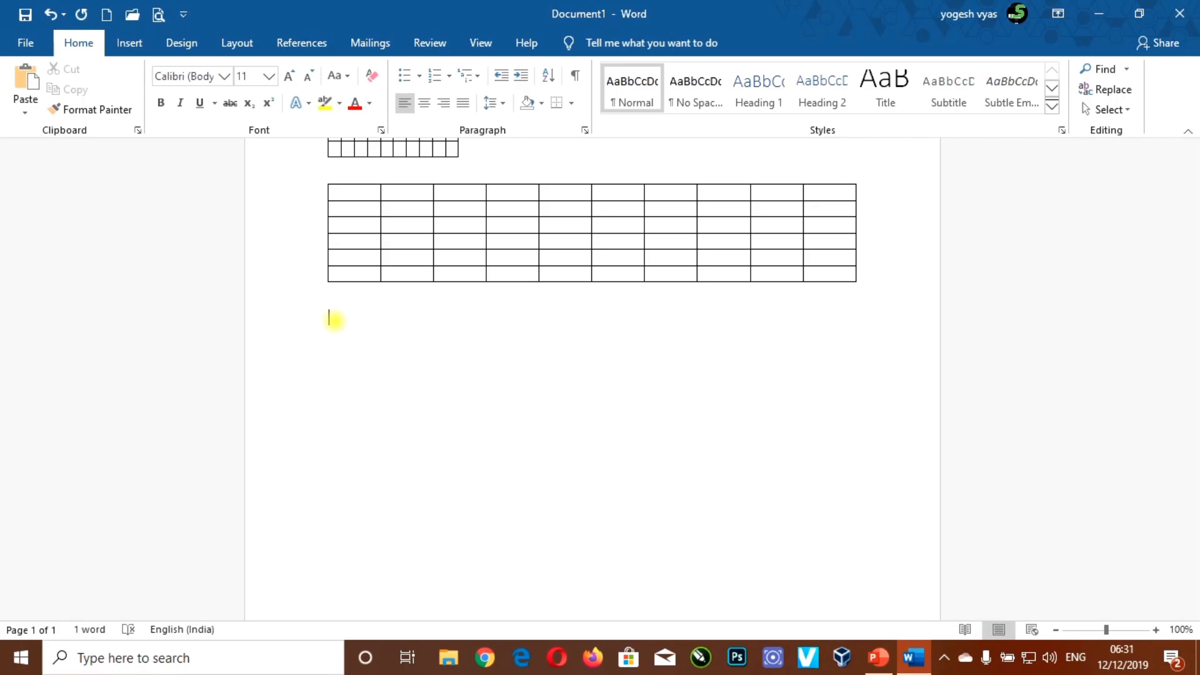
click(129, 41)
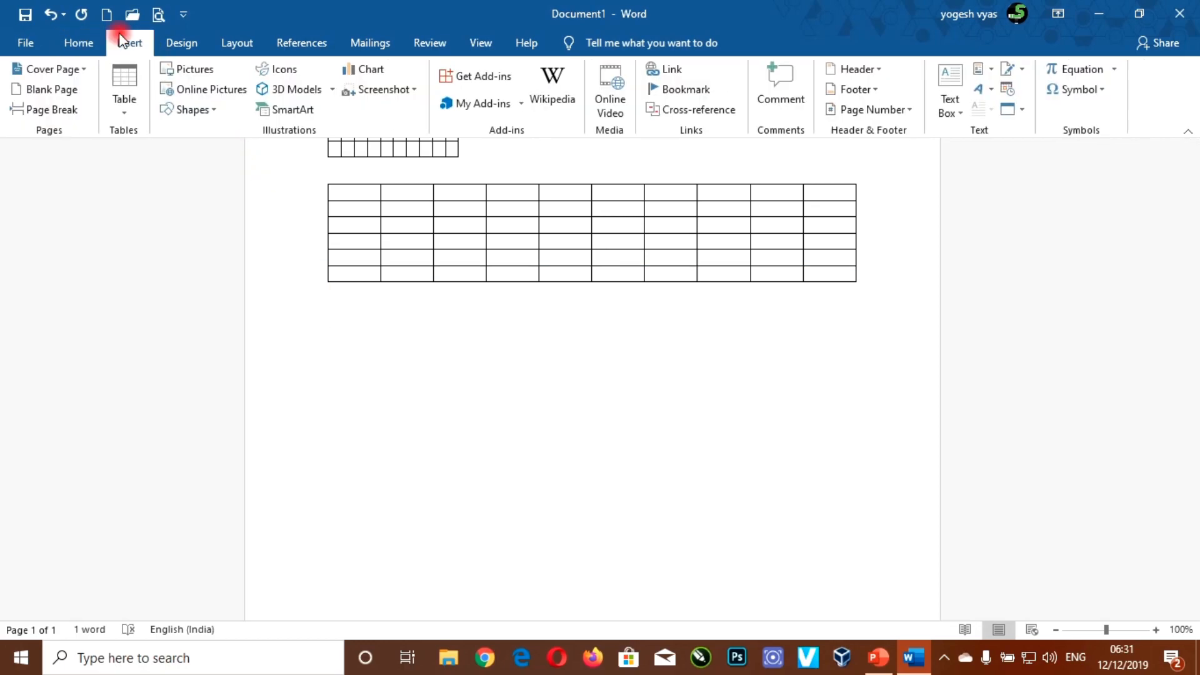
click(125, 112)
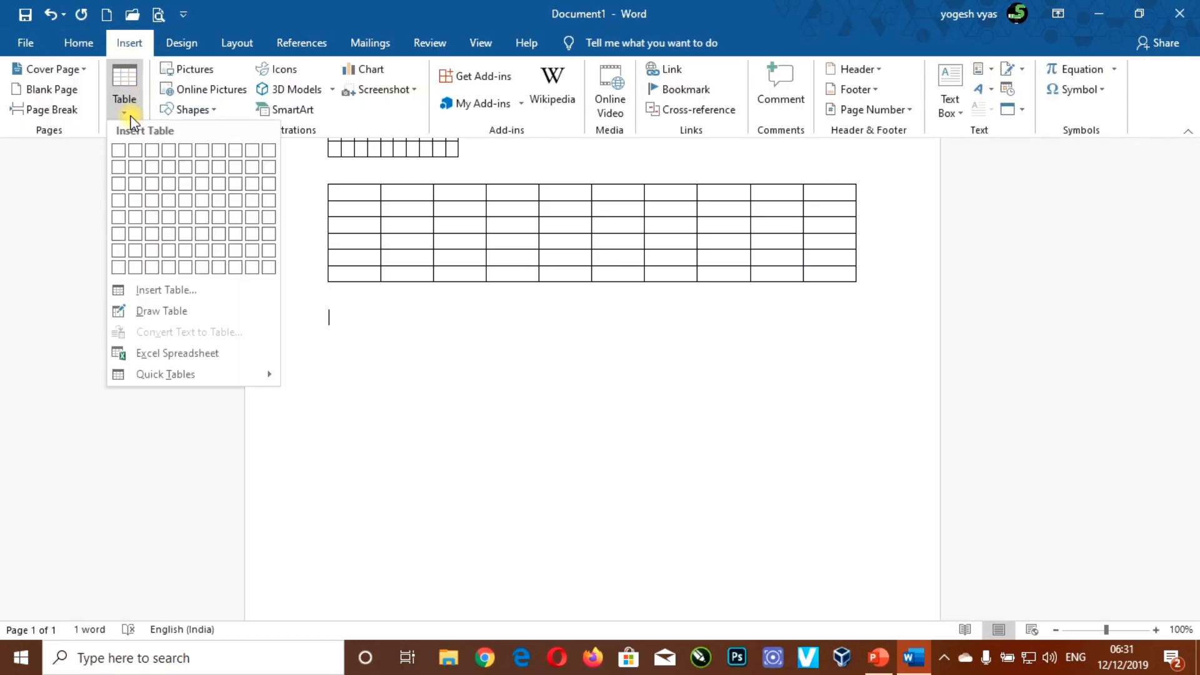
click(164, 311)
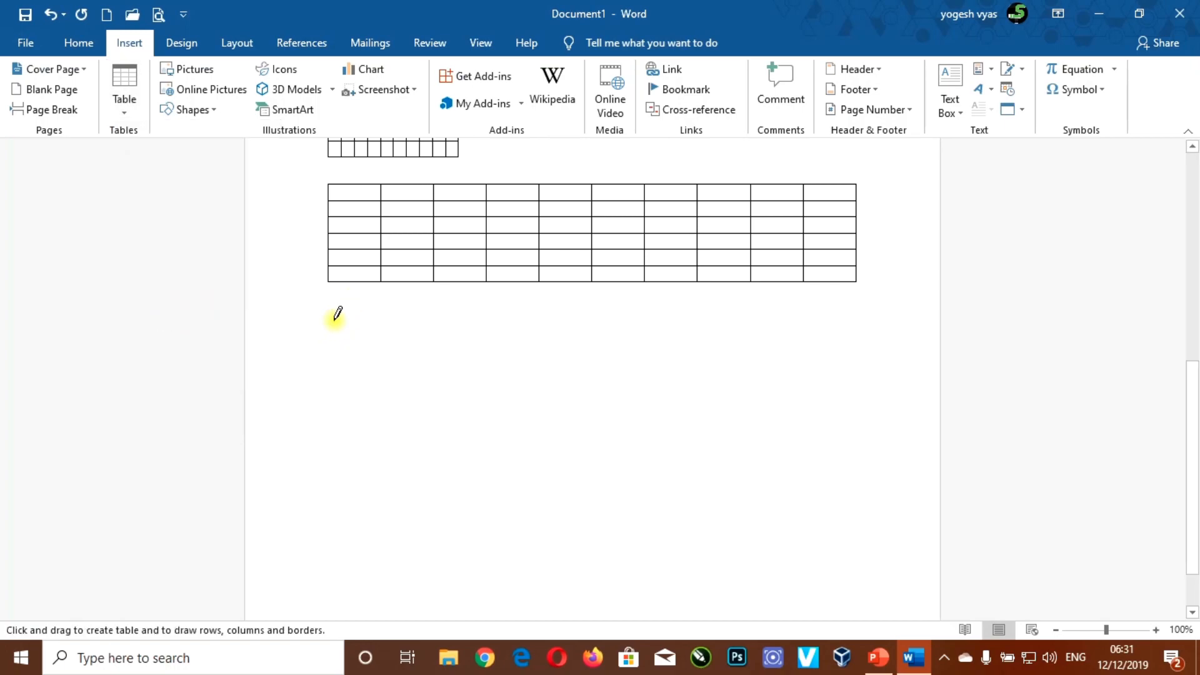
drag(330, 312, 856, 381)
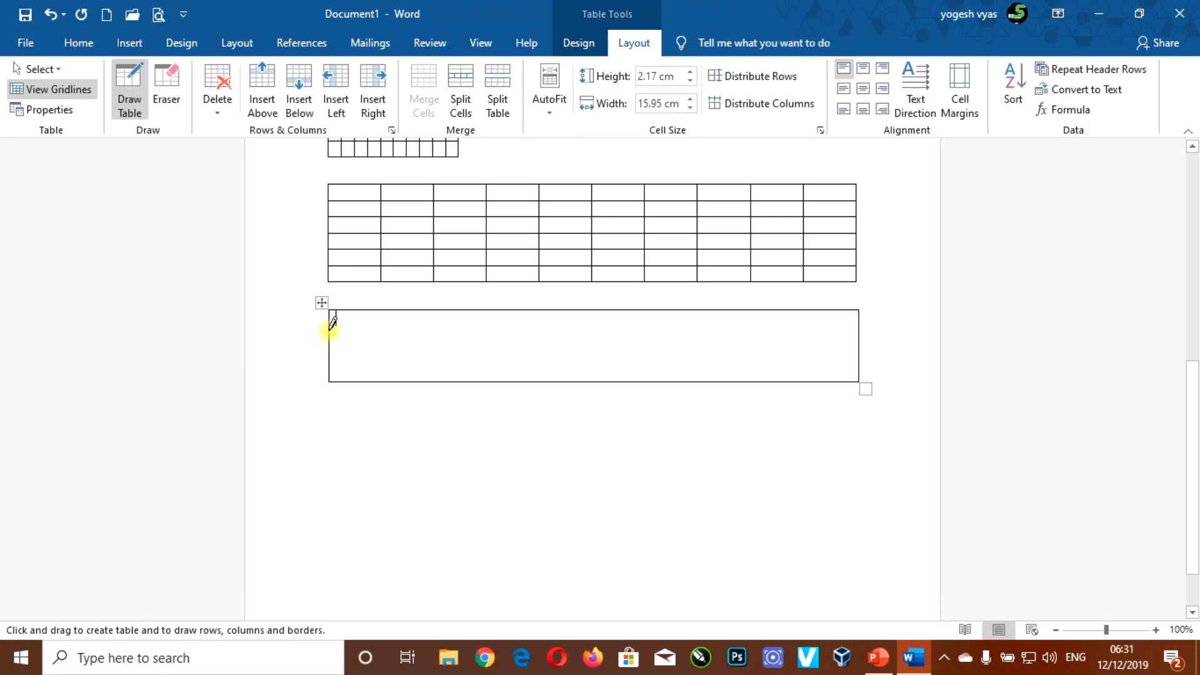
Step: Draw four full-width horizontal lines in the drawn frame to divide it into five rows
drag(330, 326, 816, 321)
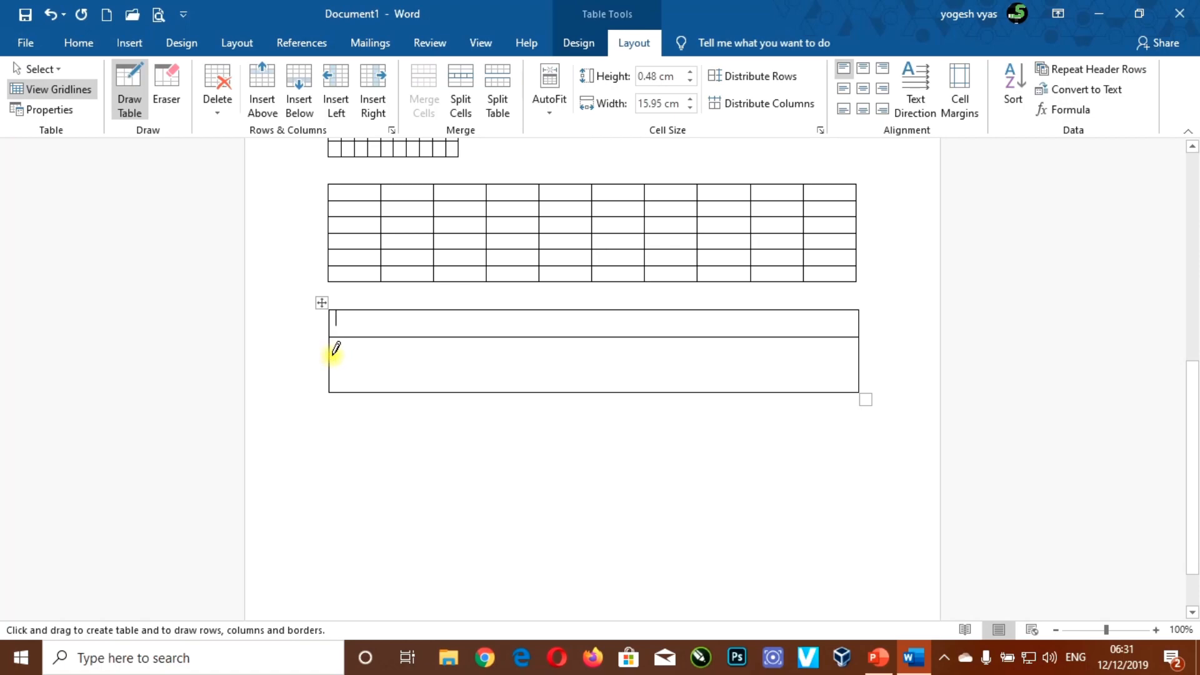
drag(332, 351, 789, 352)
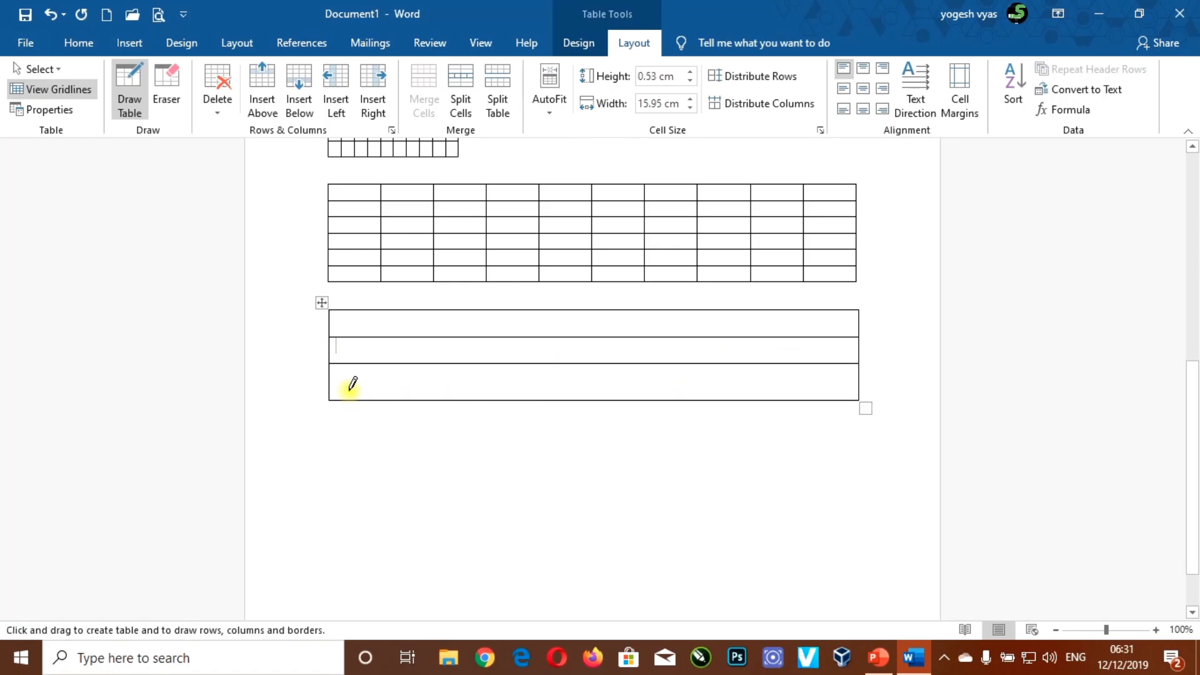
drag(331, 382, 829, 380)
drag(331, 403, 873, 401)
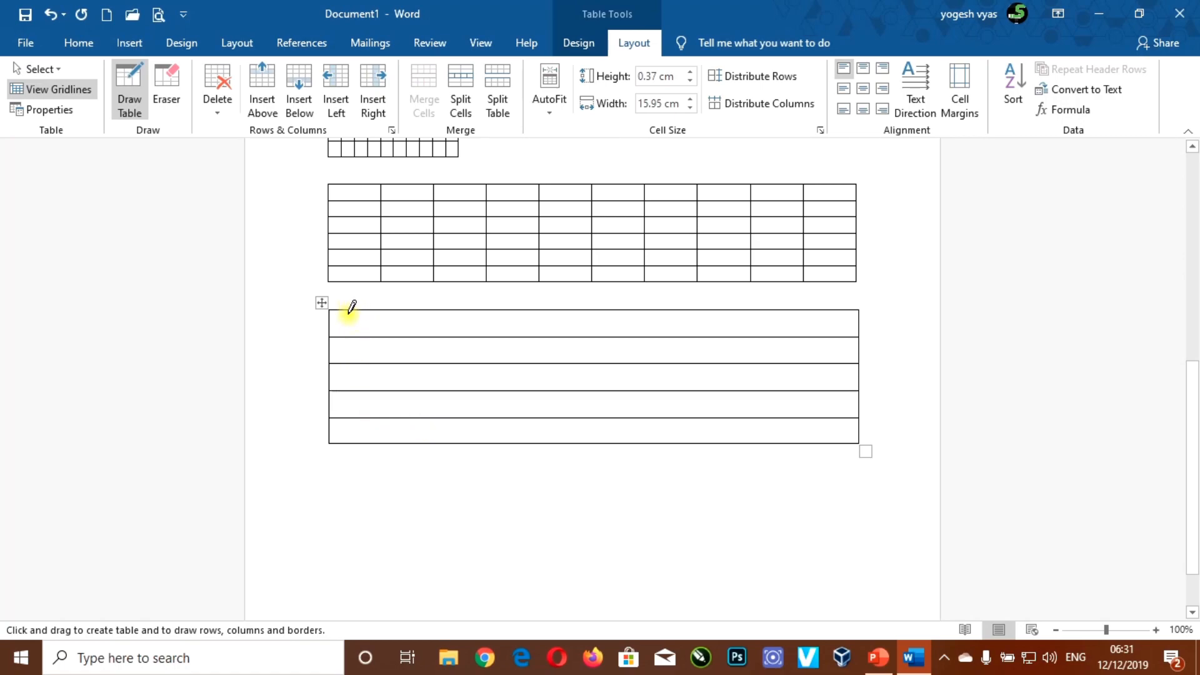
Step: Draw four full-height vertical lines in the drawn table, forming columns about 0.6, 3.4, 2.5 and 3.2 cm wide plus a wider last column
drag(348, 310, 348, 442)
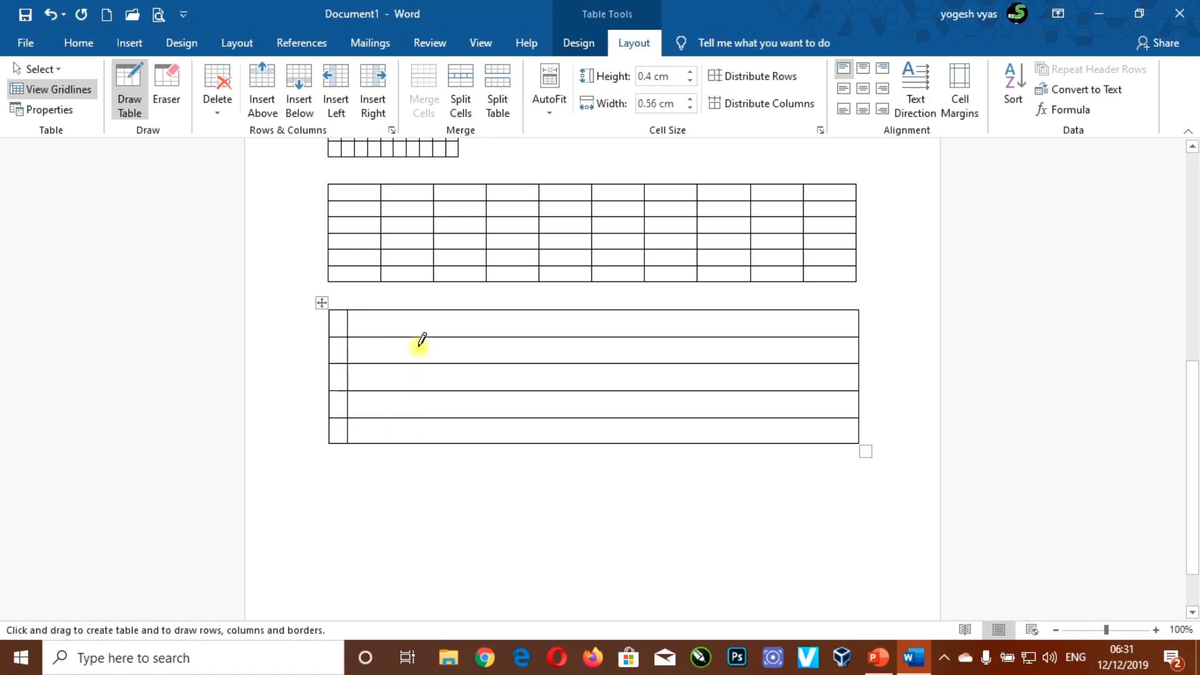
drag(460, 310, 474, 426)
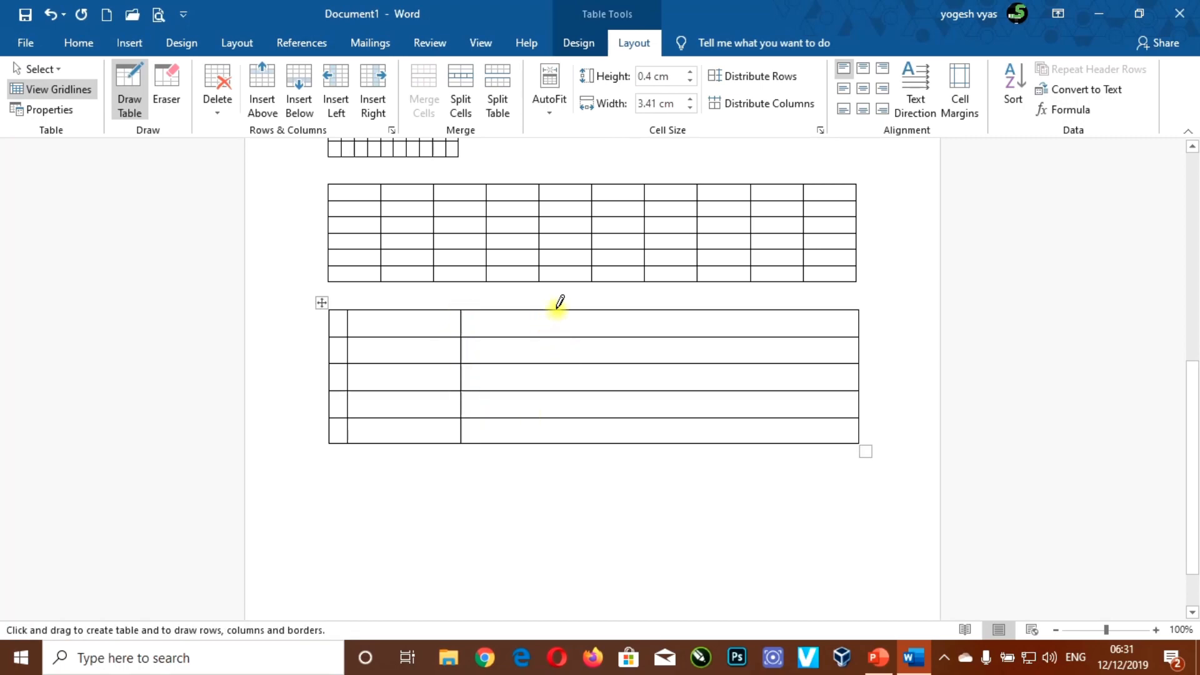
mouse_move(557, 308)
mouse_down()
mouse_move(566, 429)
mouse_move(554, 444)
mouse_move(566, 437)
mouse_up()
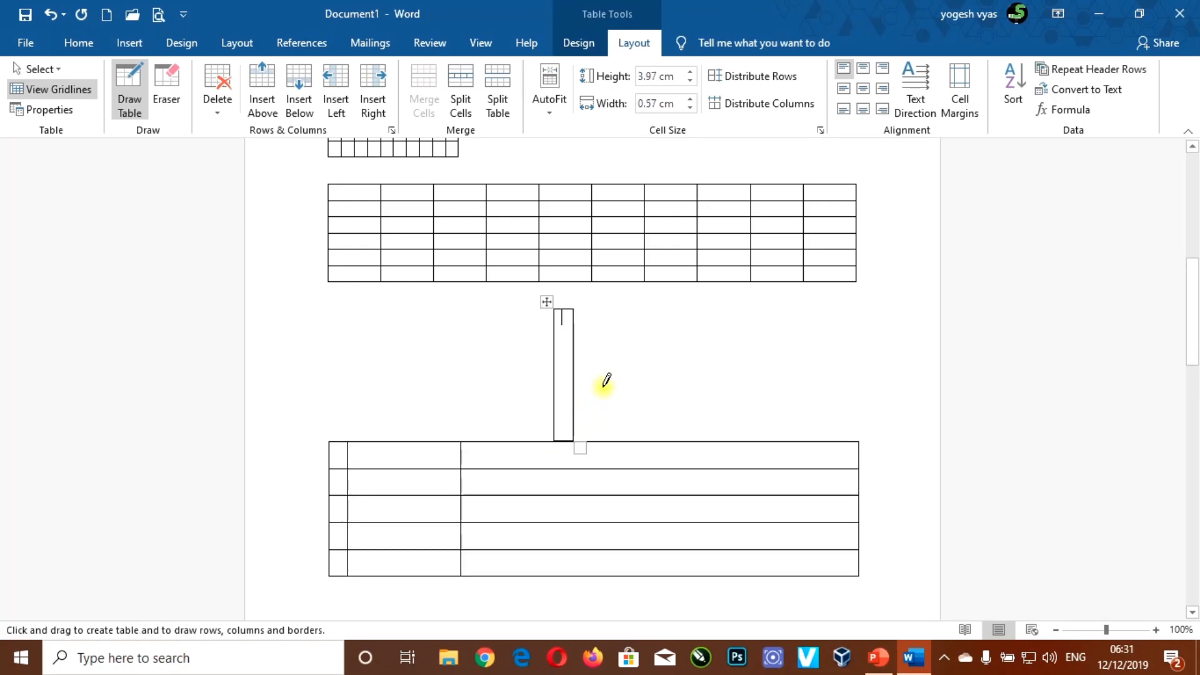
key(ctrl+z)
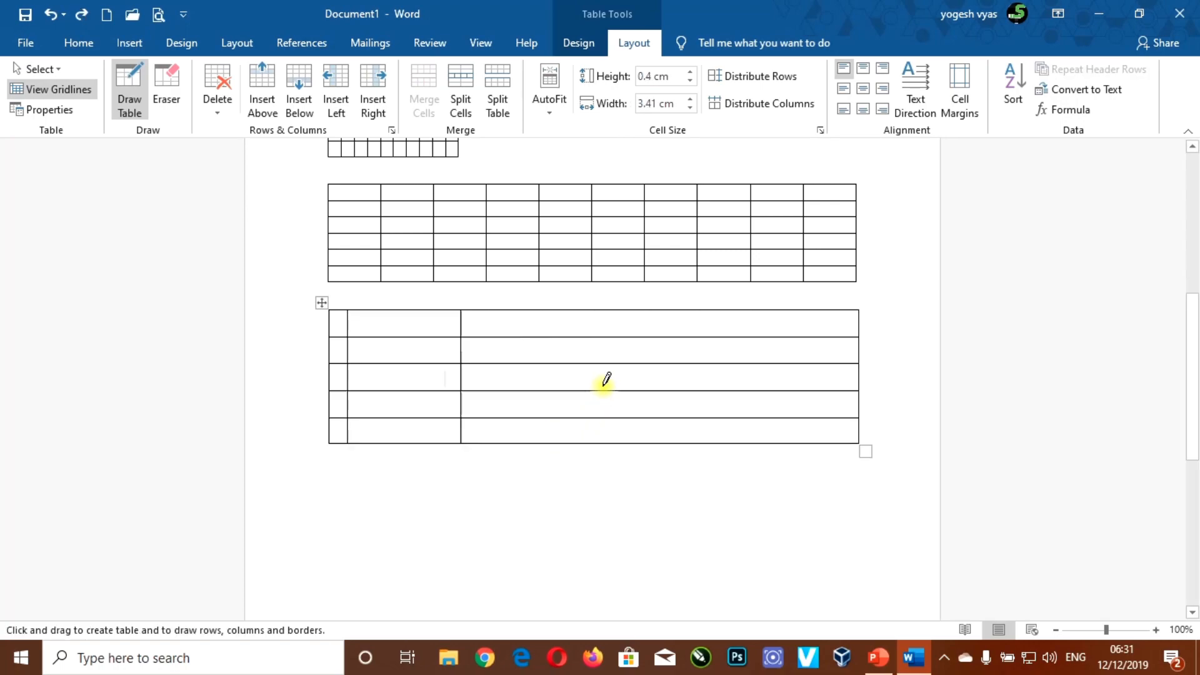
drag(545, 310, 545, 442)
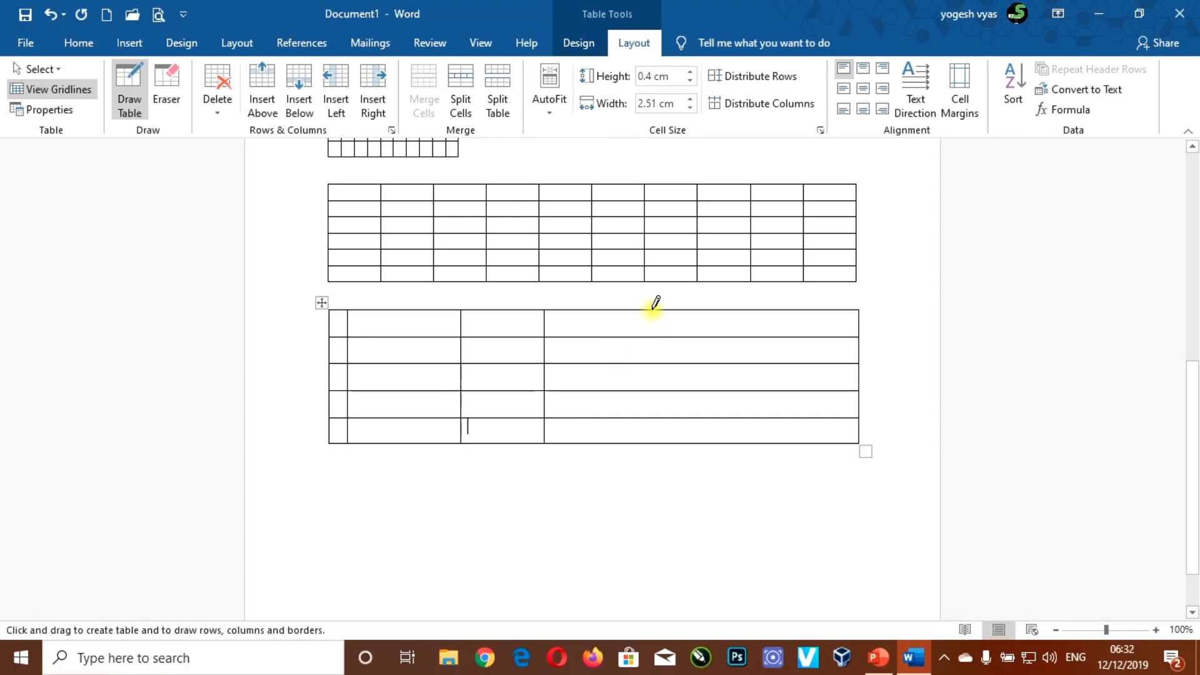
mouse_move(653, 310)
mouse_down()
mouse_move(650, 442)
mouse_move(664, 443)
mouse_up()
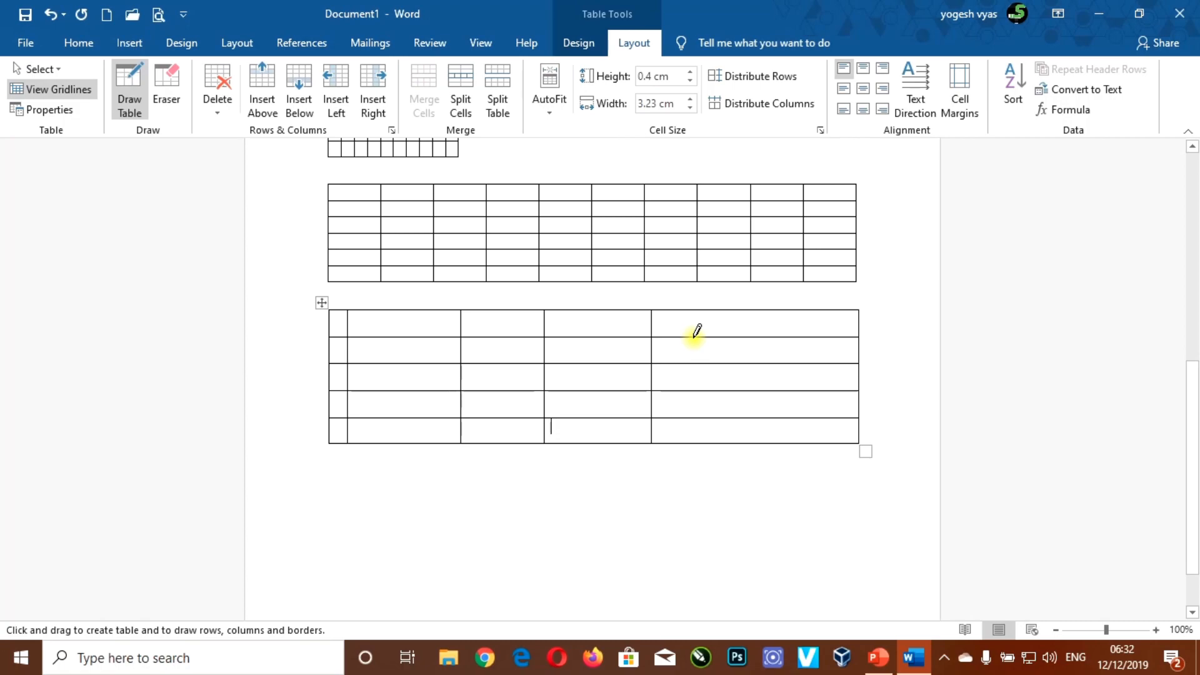
Step: Divide the drawn table's last column into five narrow columns below the first row using four vertical lines
drag(692, 332, 701, 437)
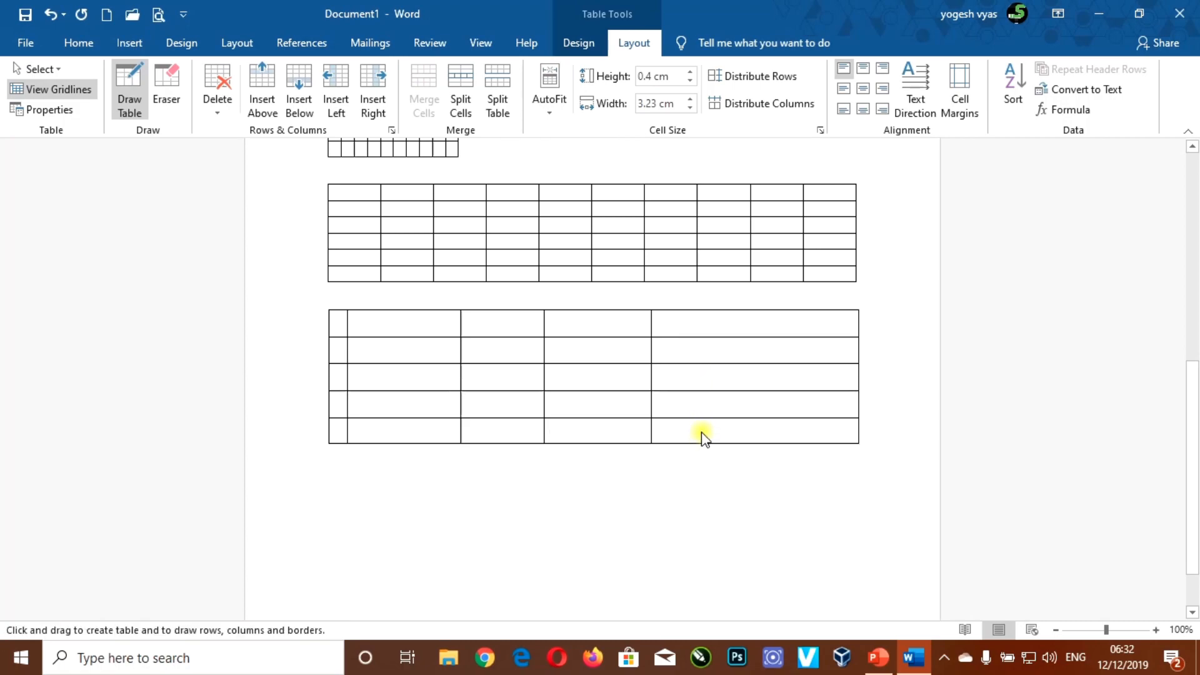
key(ctrl+z)
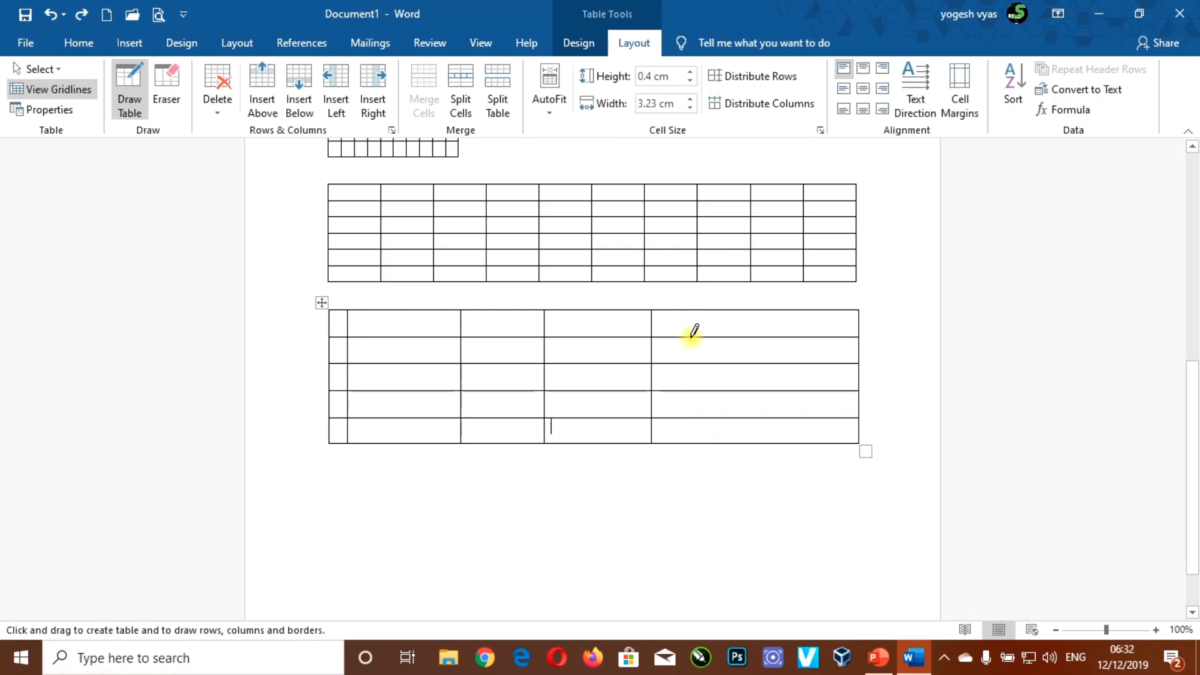
drag(692, 336, 690, 441)
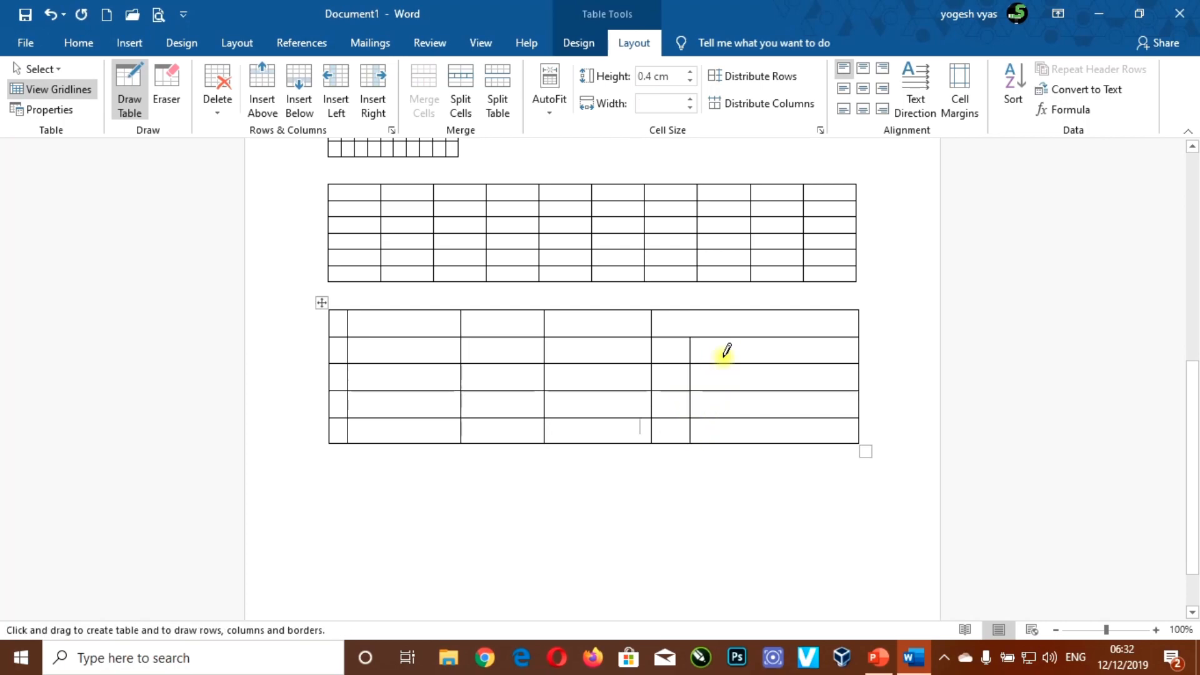
drag(736, 336, 737, 441)
drag(780, 332, 783, 440)
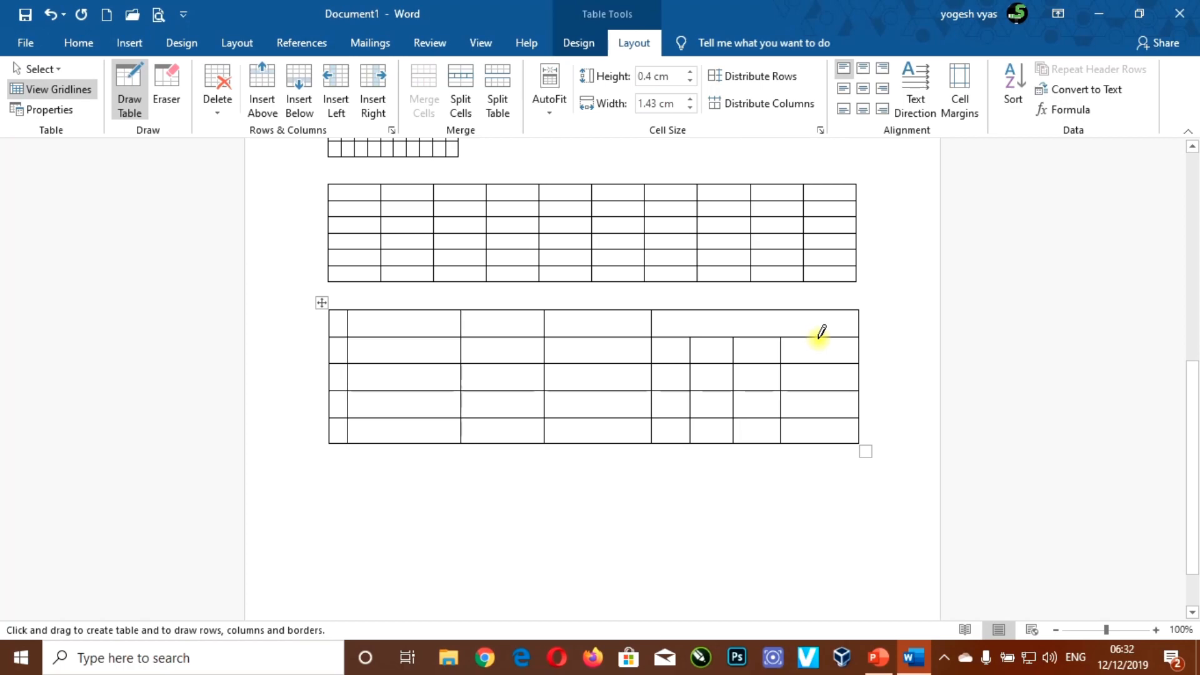
drag(817, 332, 818, 439)
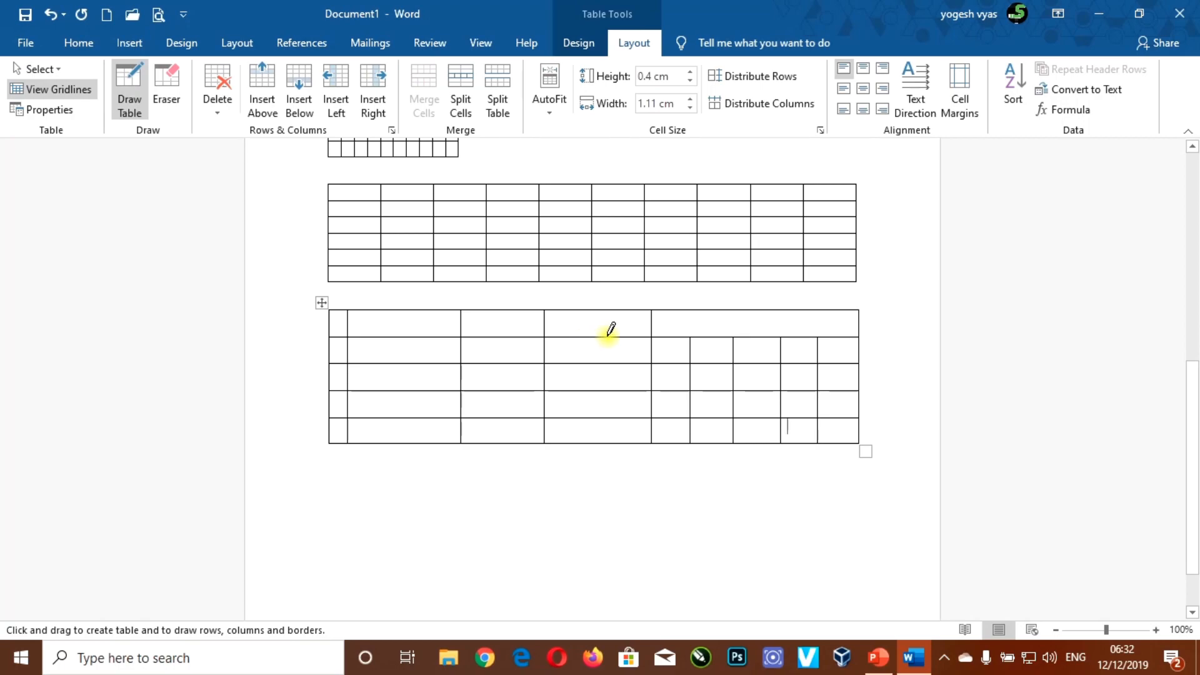
Step: Split the fourth column's lower cells with three vertical lines starting at rows two, three and four, and the second column's fourth-row cell horizontally
drag(604, 329, 602, 440)
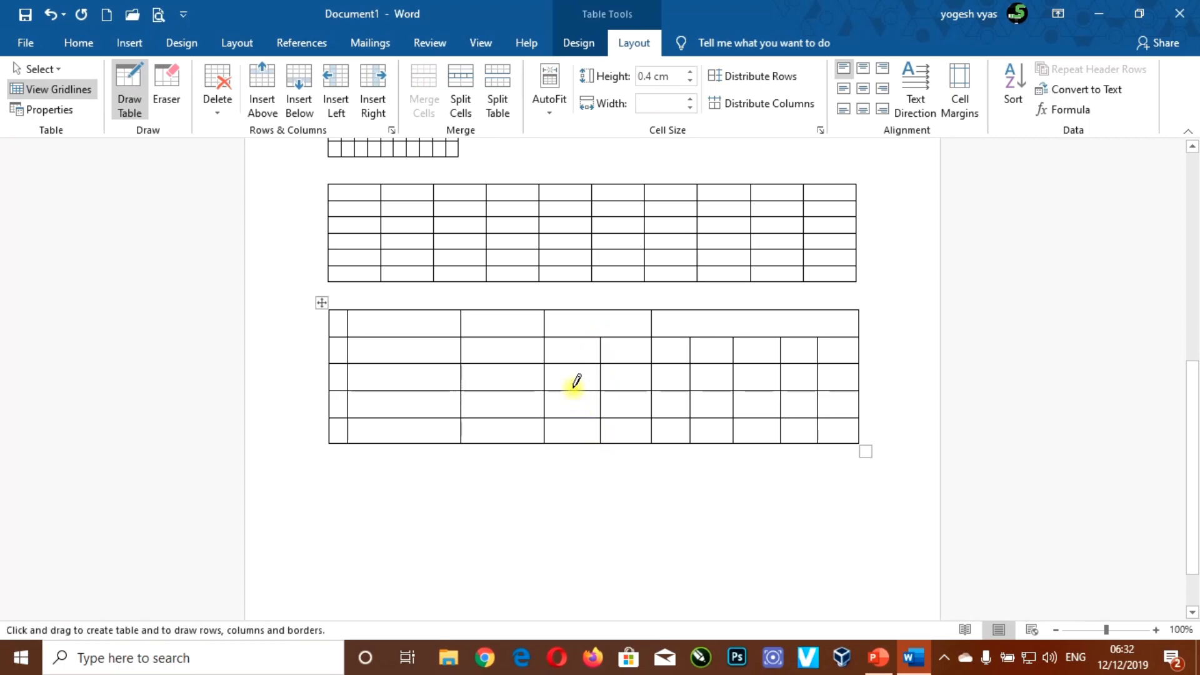
drag(573, 365, 572, 442)
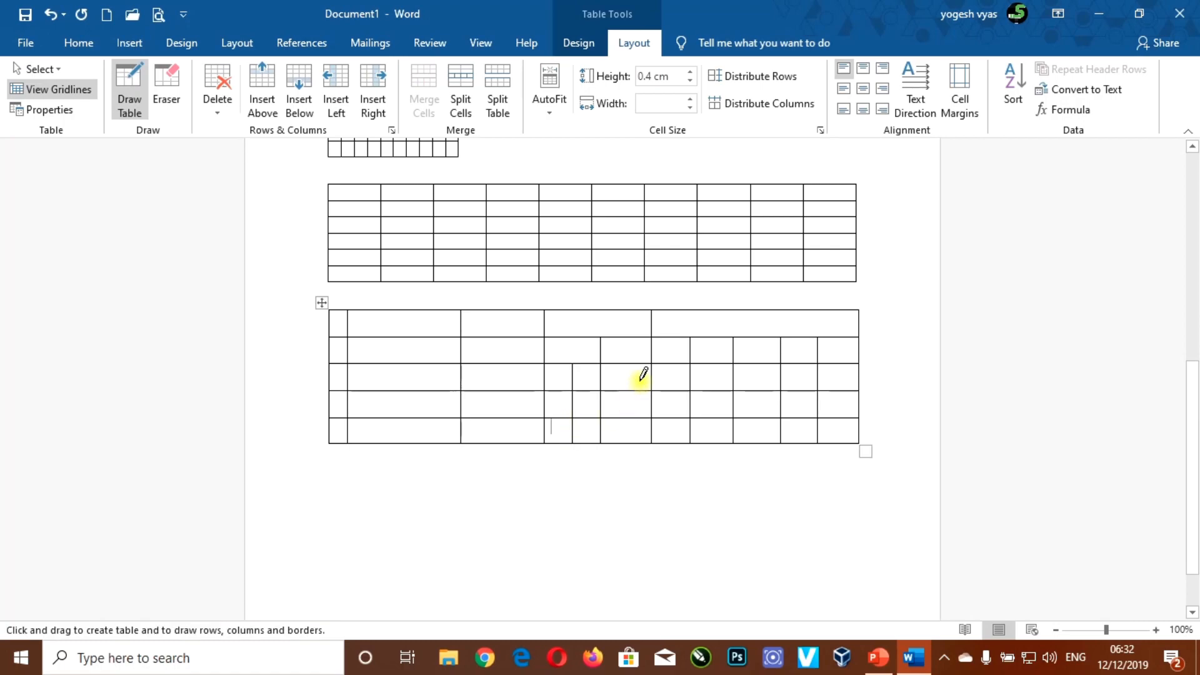
drag(627, 392, 627, 441)
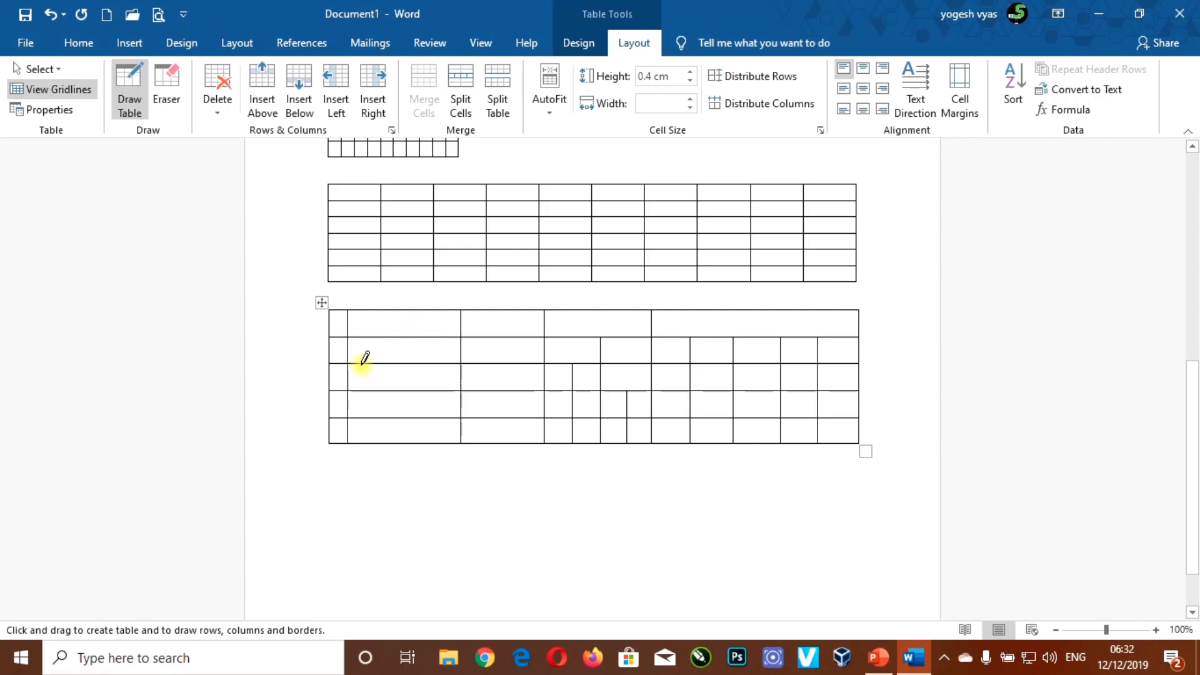
drag(345, 406, 580, 409)
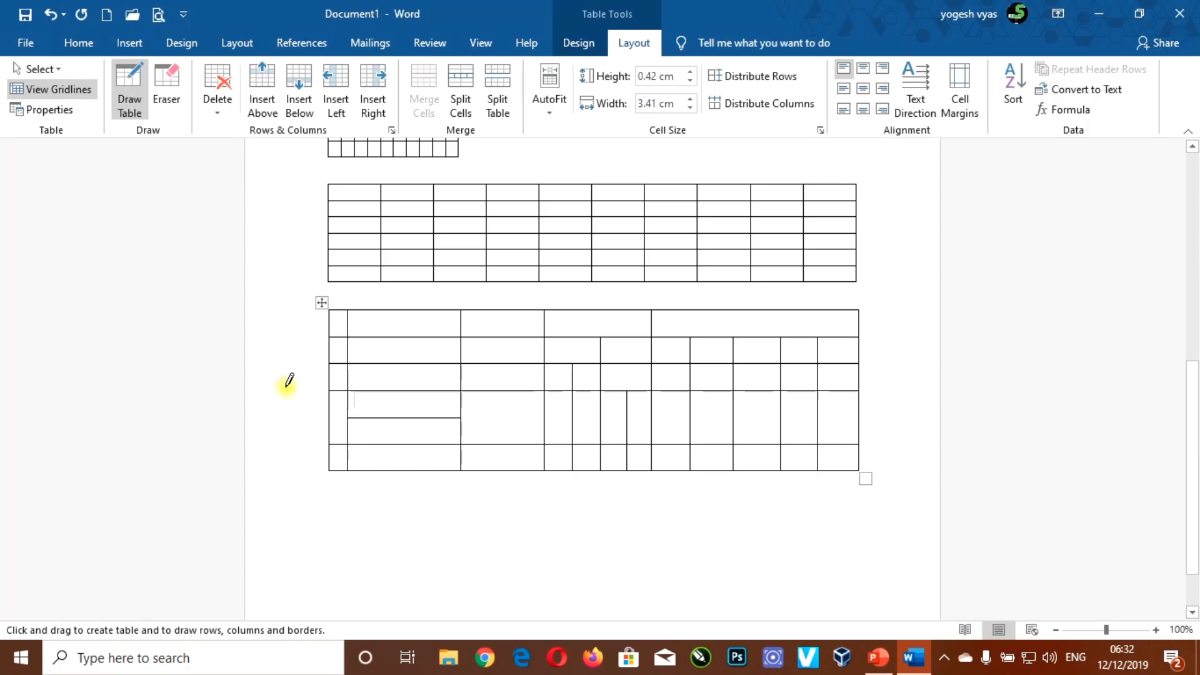
Step: Turn off Draw Table mode
click(116, 44)
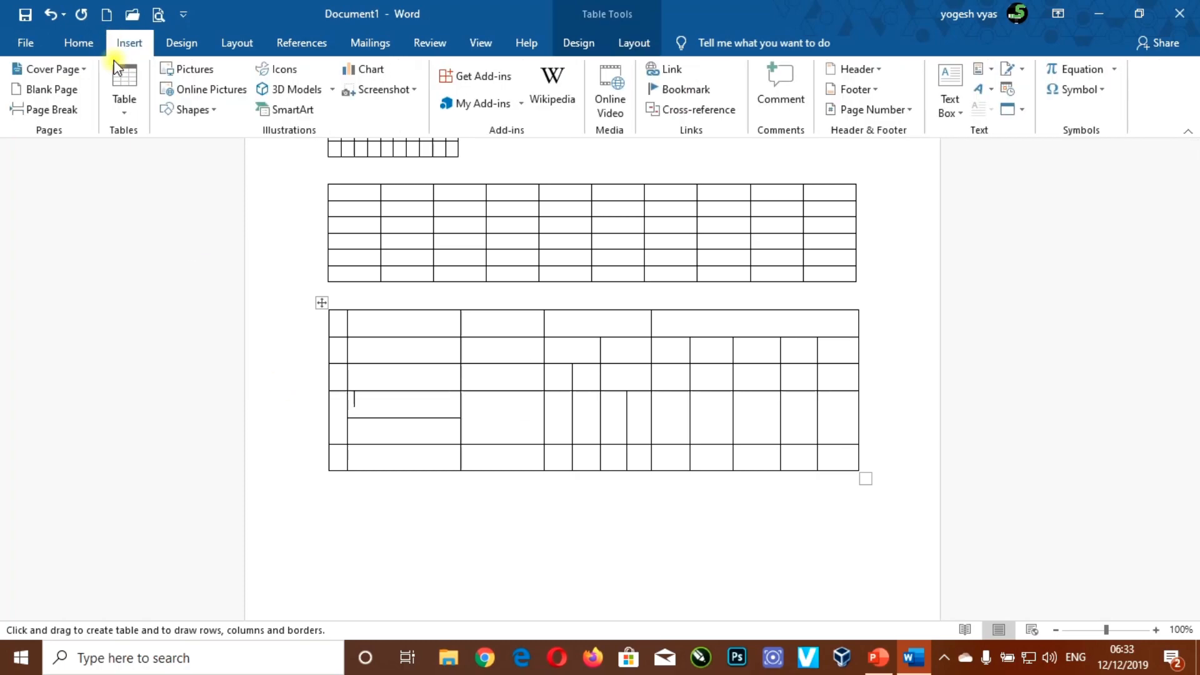
click(122, 114)
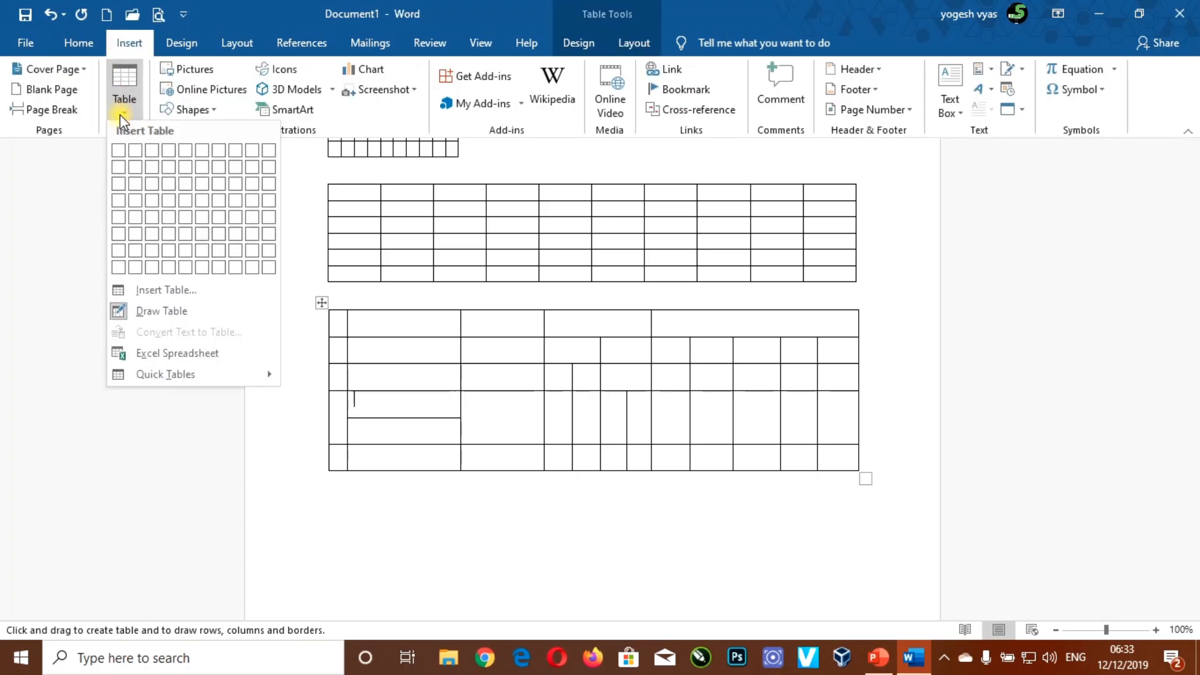
click(122, 317)
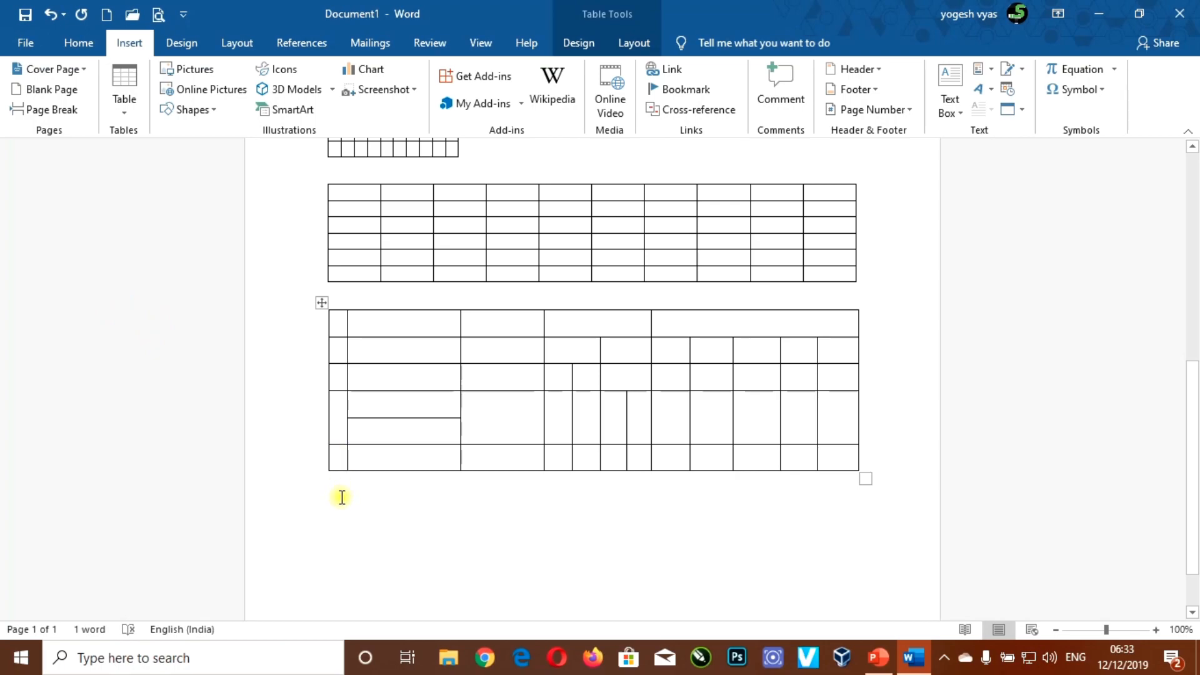
click(125, 106)
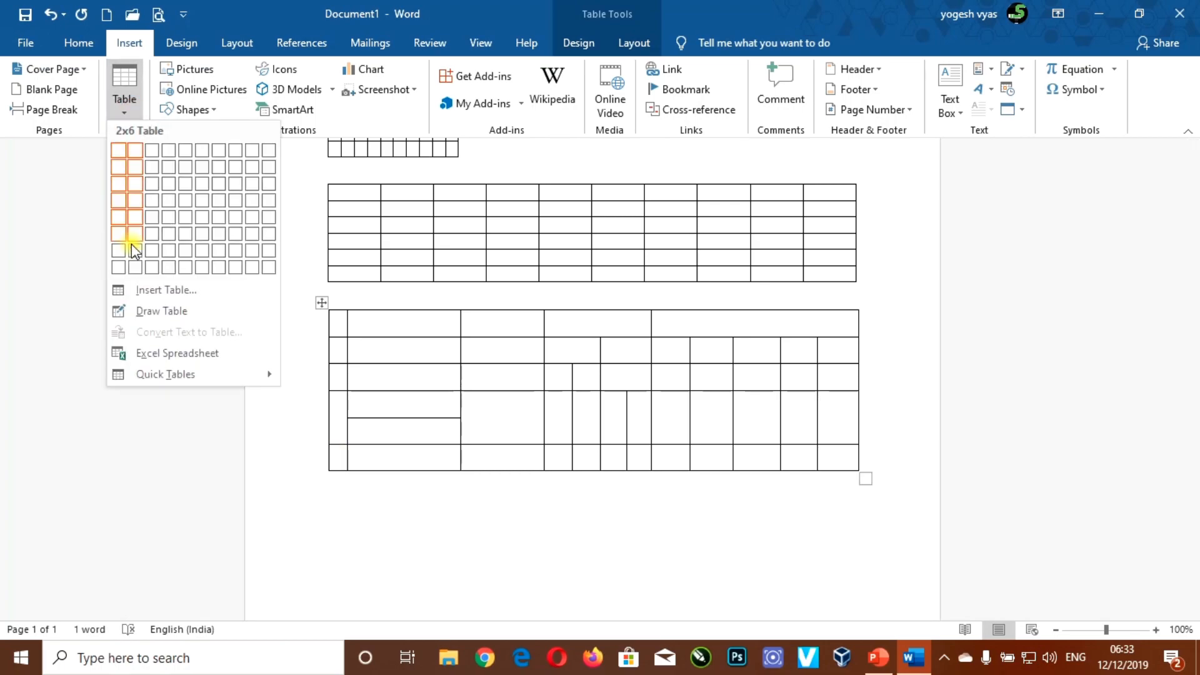
click(138, 313)
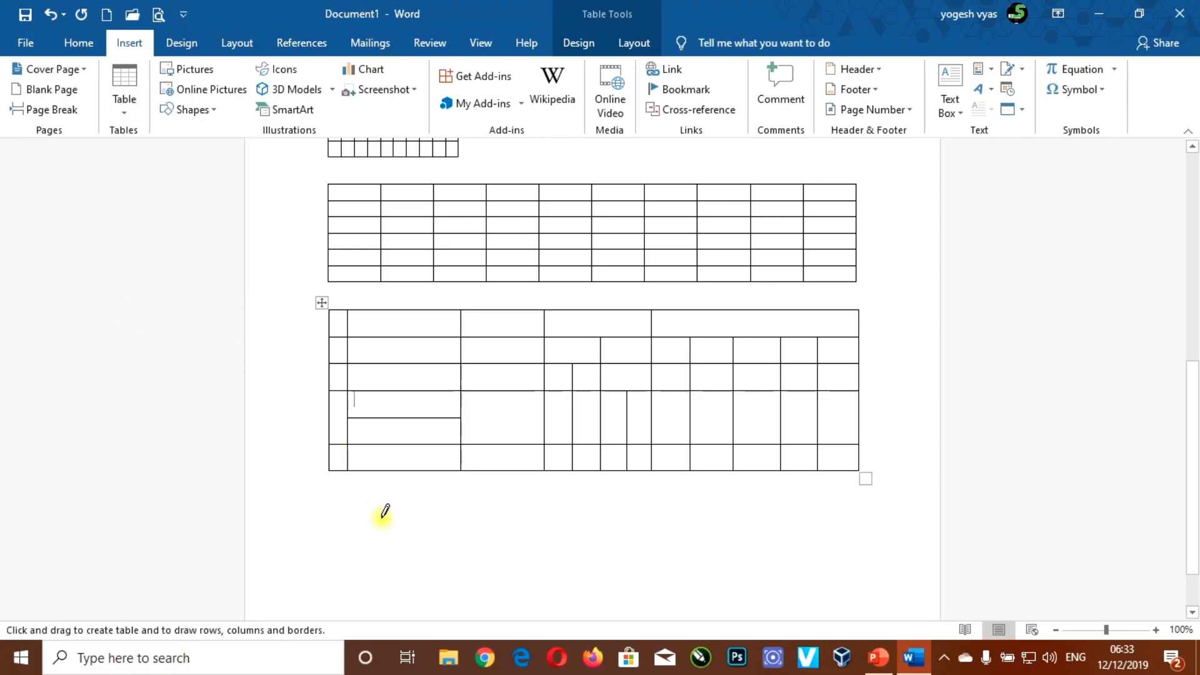
key(Escape)
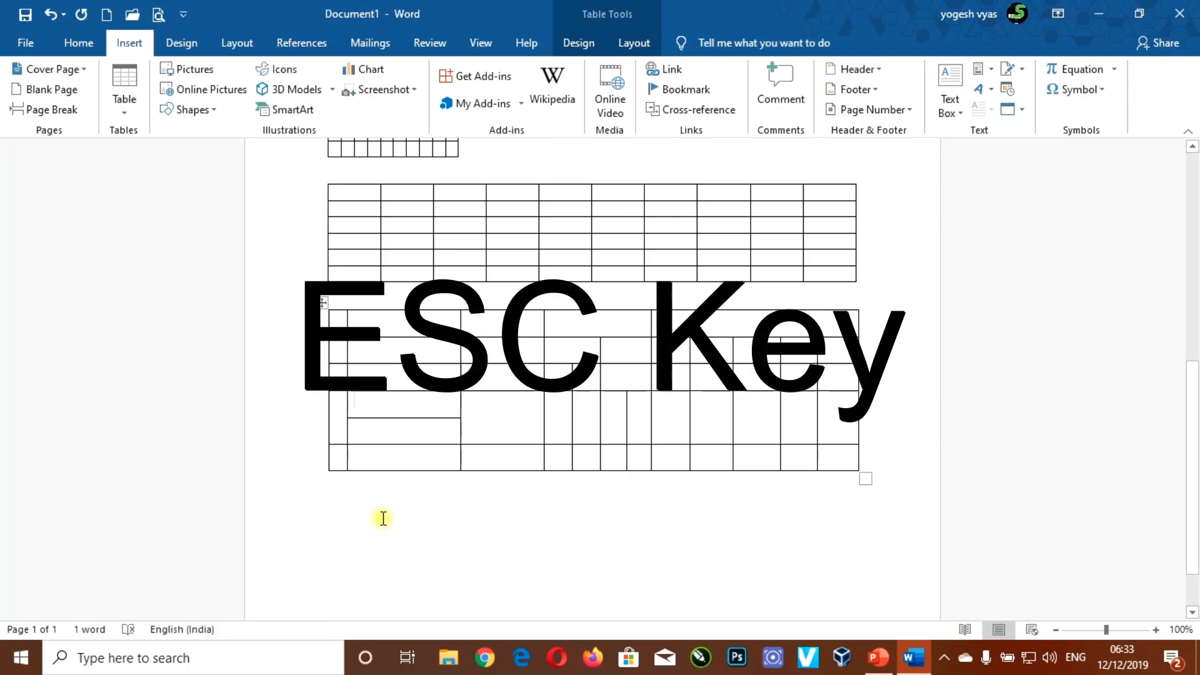
Step: Insert a page break below the drawn table to start a second page
click(329, 514)
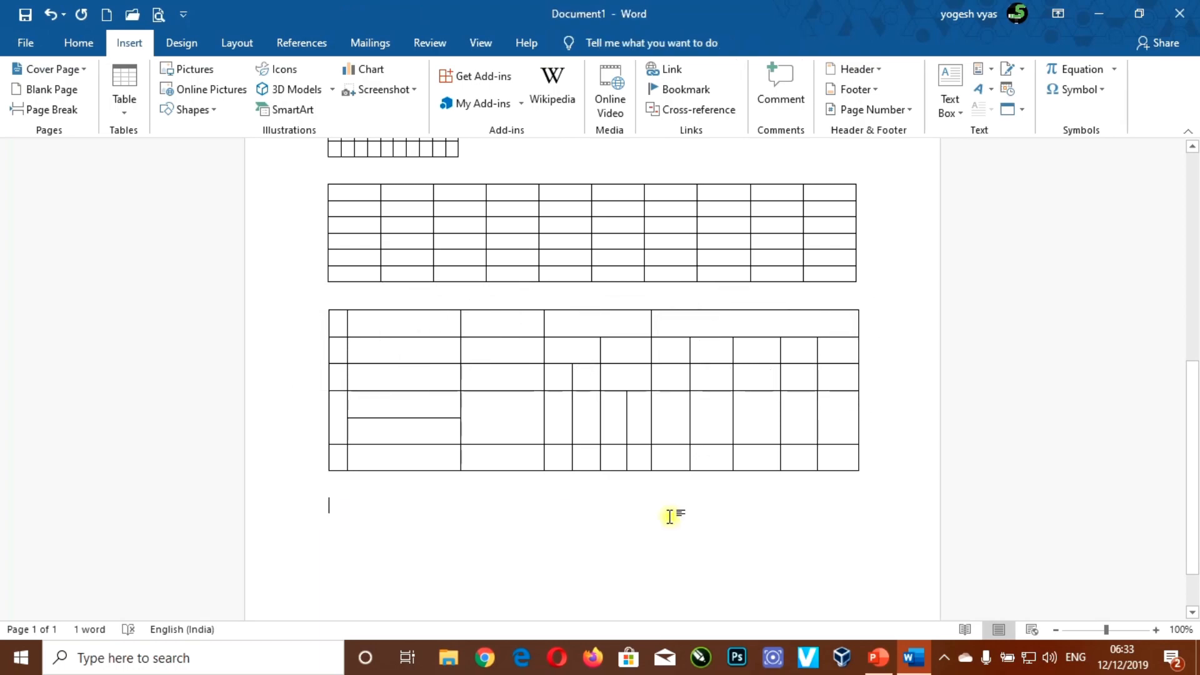
scroll(670, 517, down, 2)
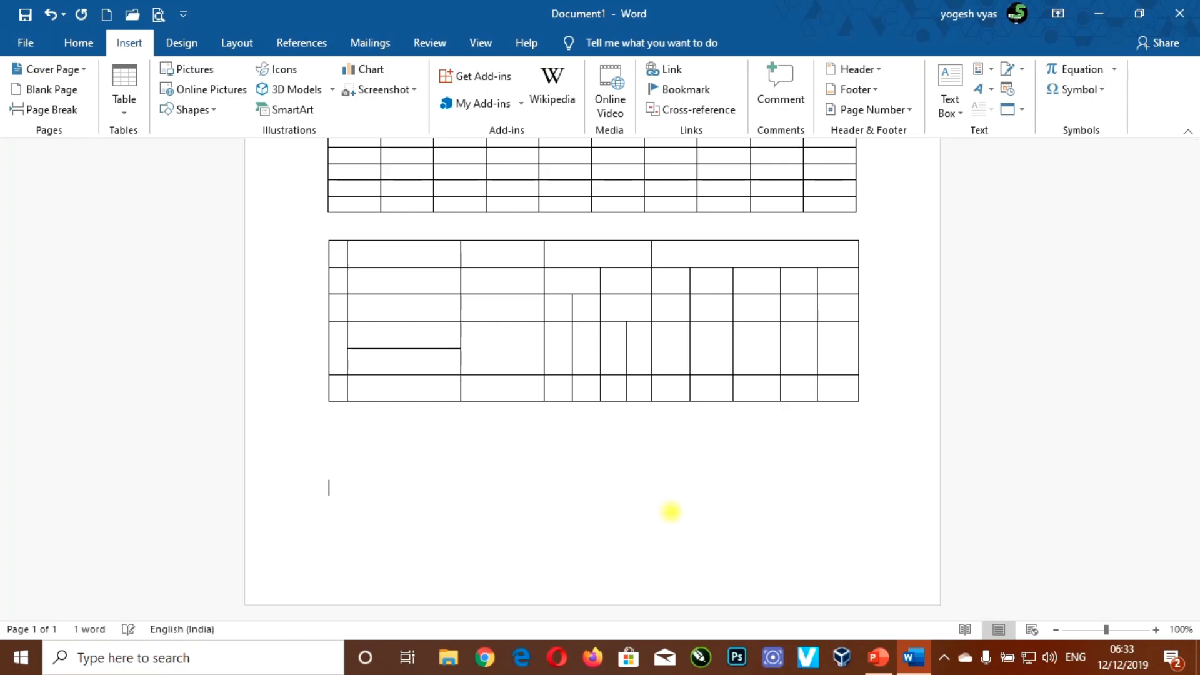
key(ctrl+Return)
scroll(671, 512, down, 10)
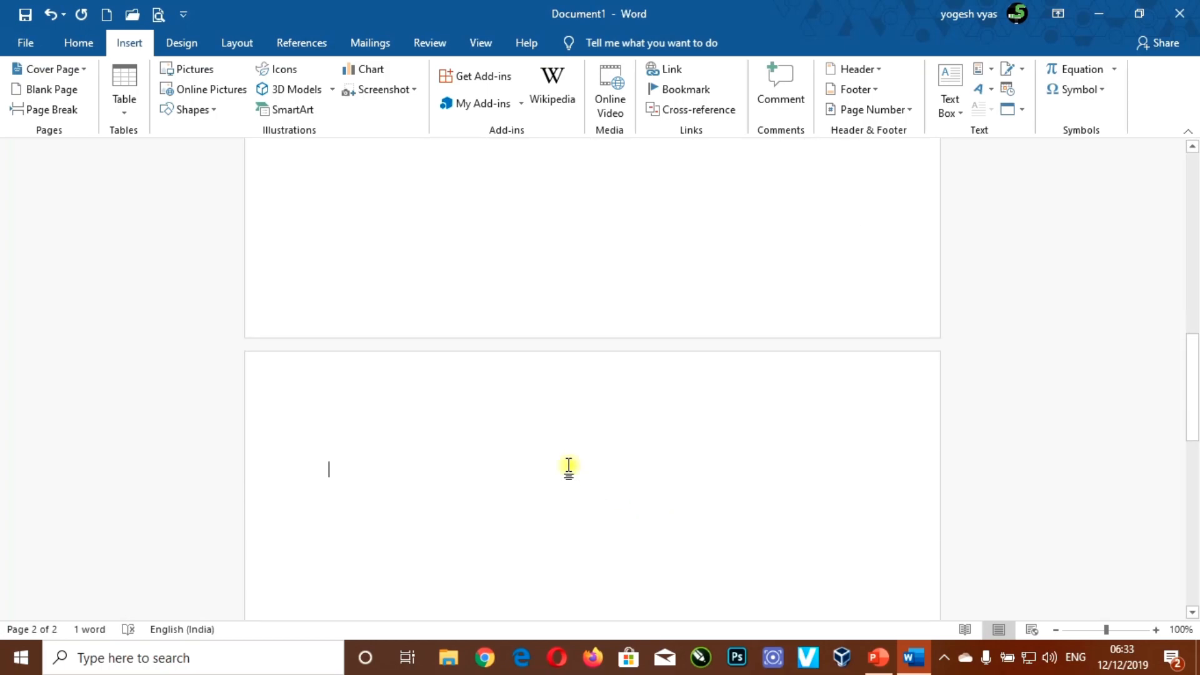
Step: Insert an Excel spreadsheet on the new page and widen its frame to show columns A to J
click(116, 111)
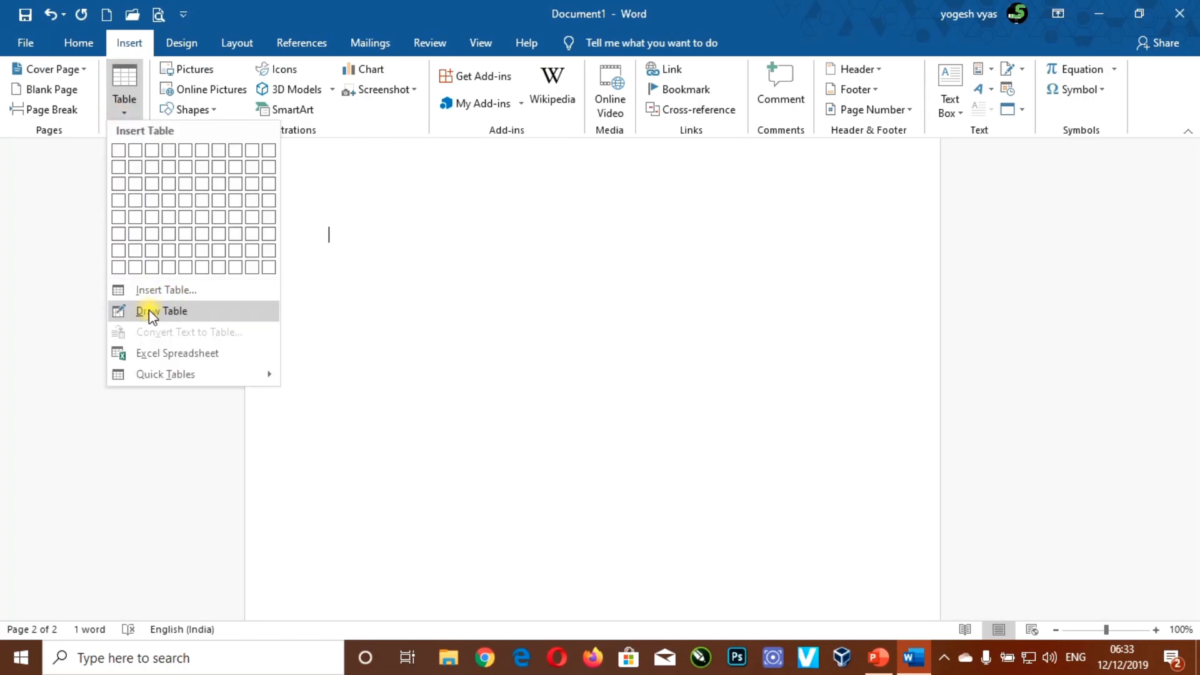
click(177, 353)
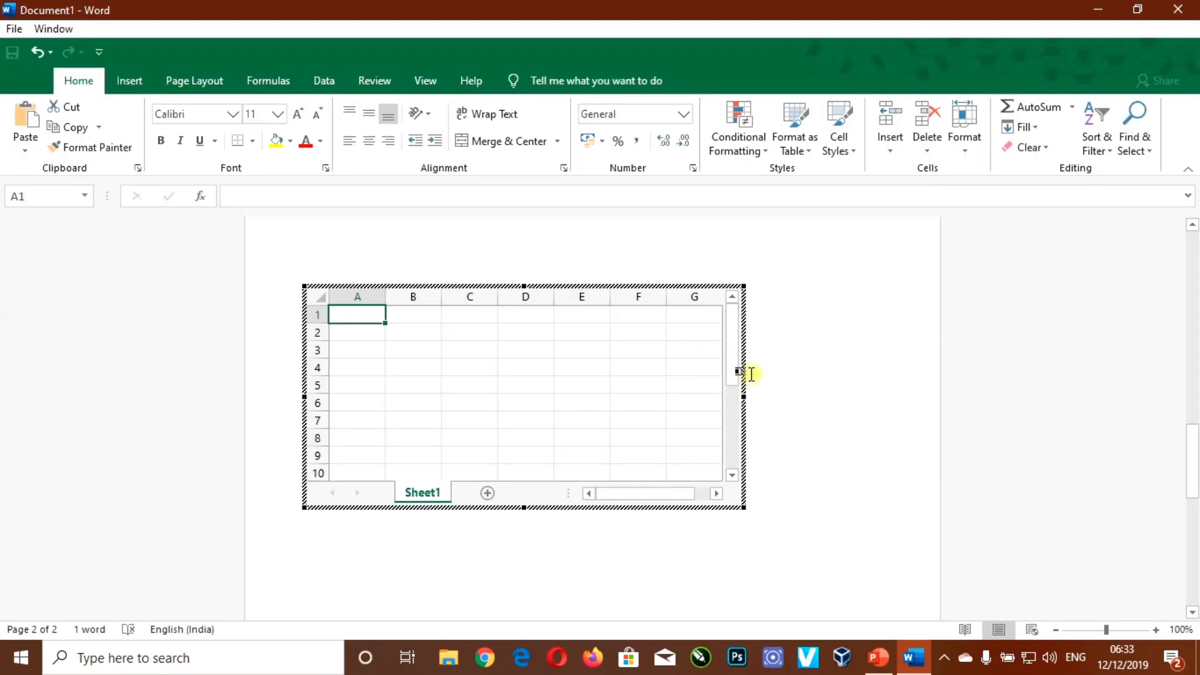
drag(744, 396, 899, 388)
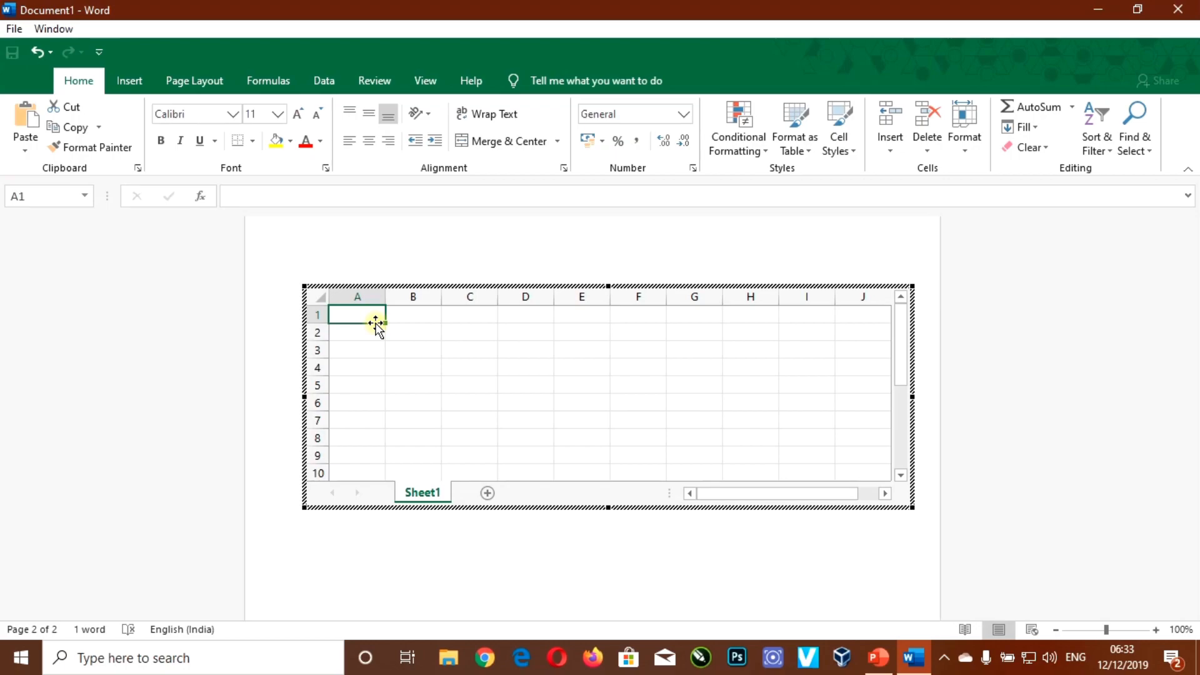
Step: Enter "10 20 30", 10, 50 and "hfghf" in cells A1 to A4 of the embedded spreadsheet
text(10 20 30)
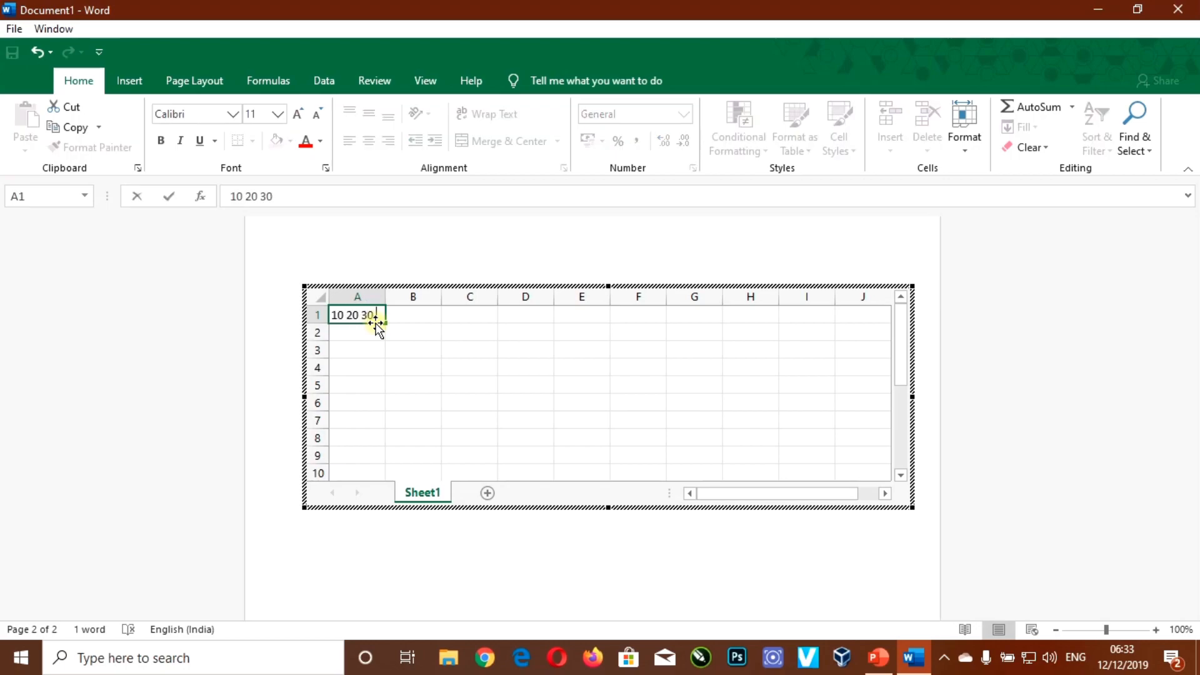
key(Return)
text(10)
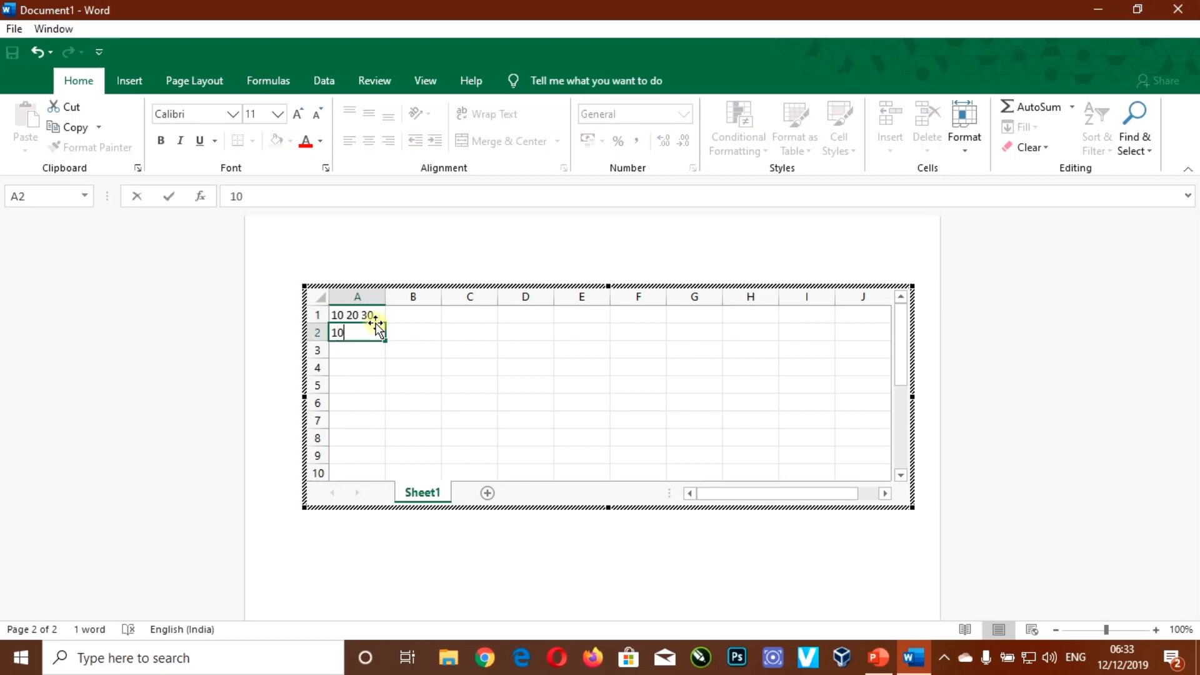
key(Return)
text(50)
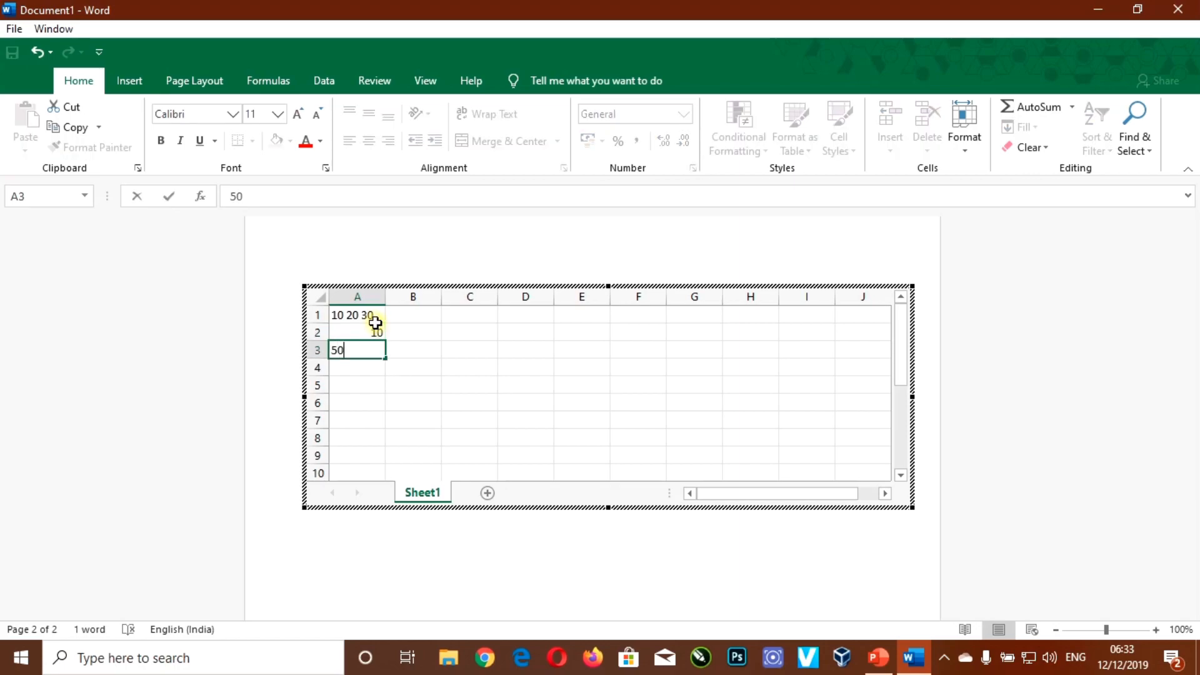
key(Return)
text(hfghf)
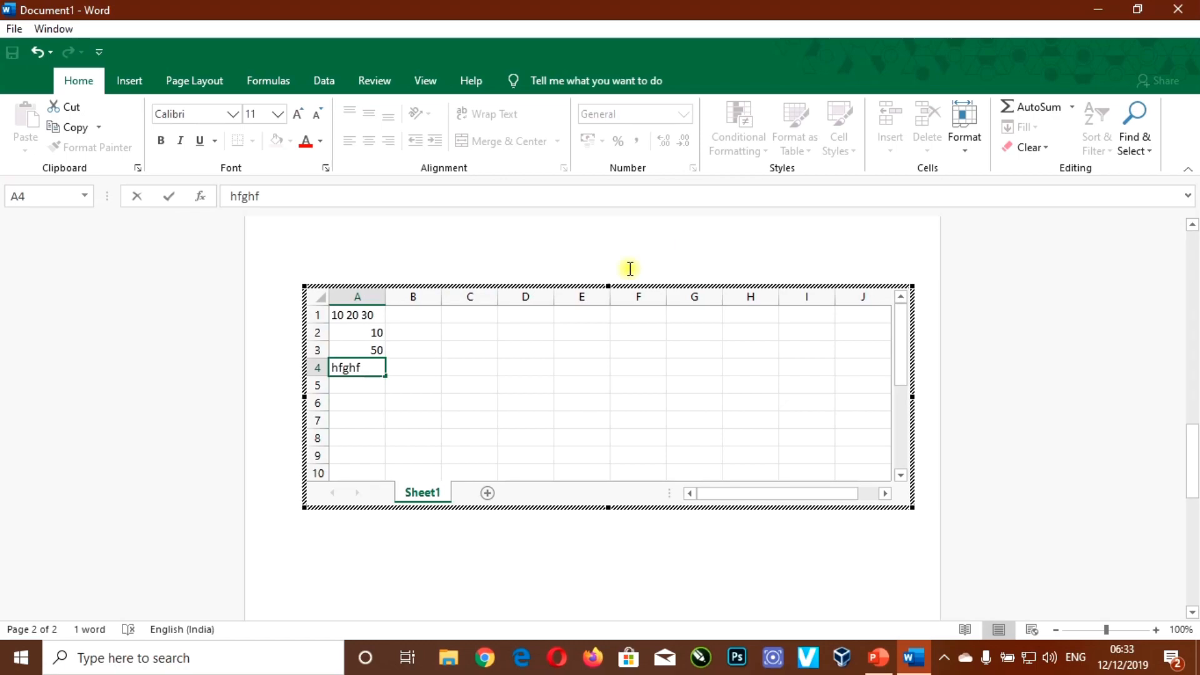
click(415, 373)
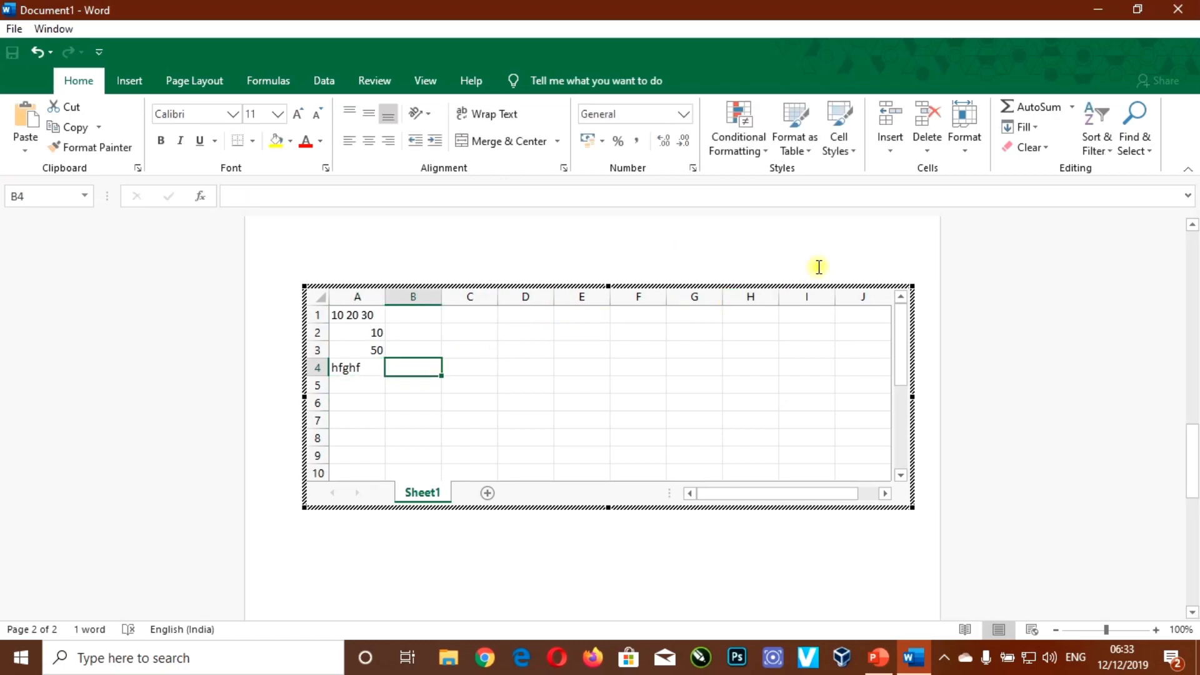
Step: Leave the embedded spreadsheet's editing mode and narrow the object slightly from its right edge
click(669, 530)
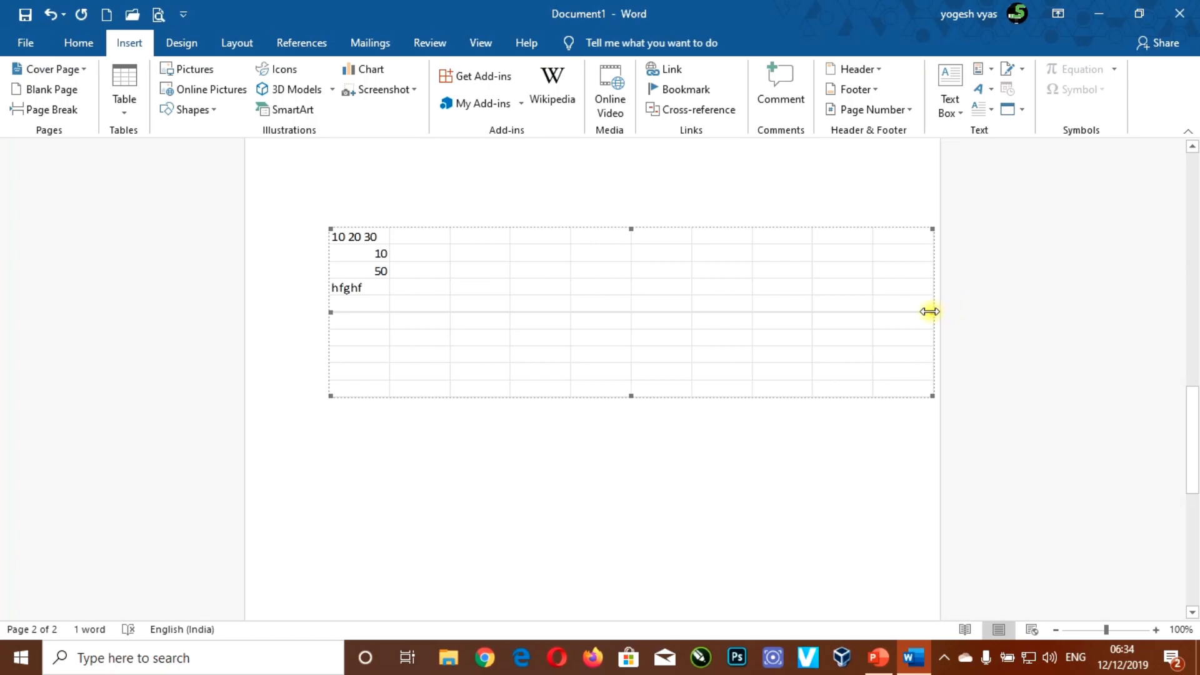
drag(930, 311, 873, 311)
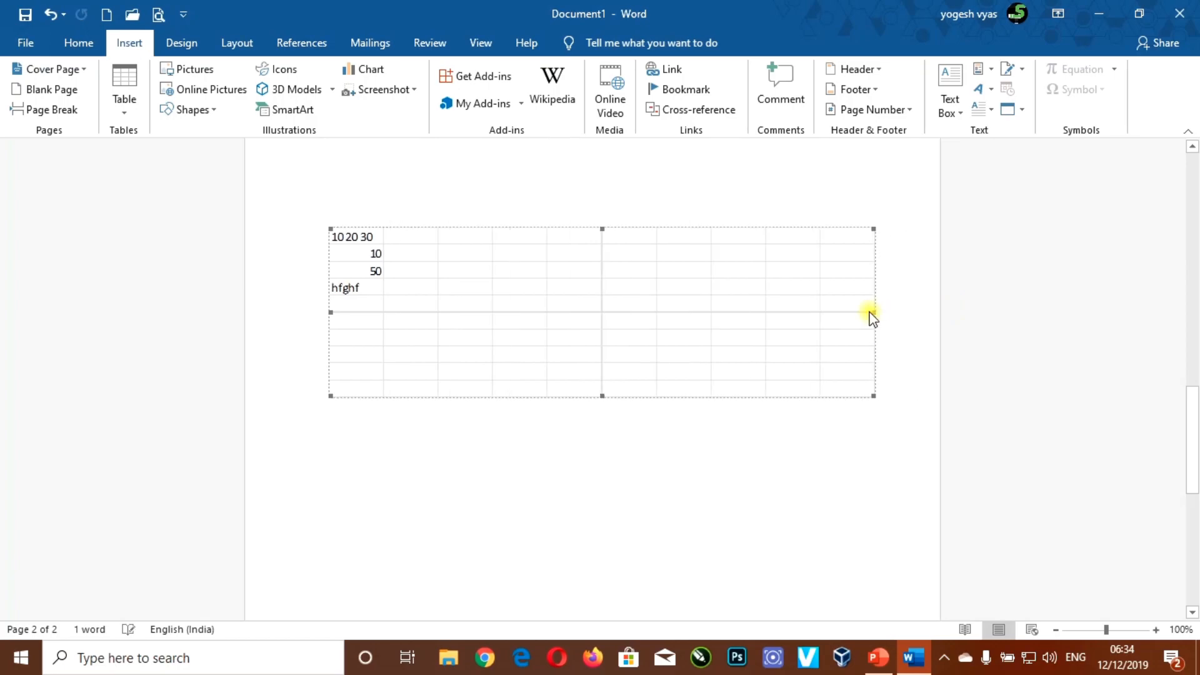
click(470, 285)
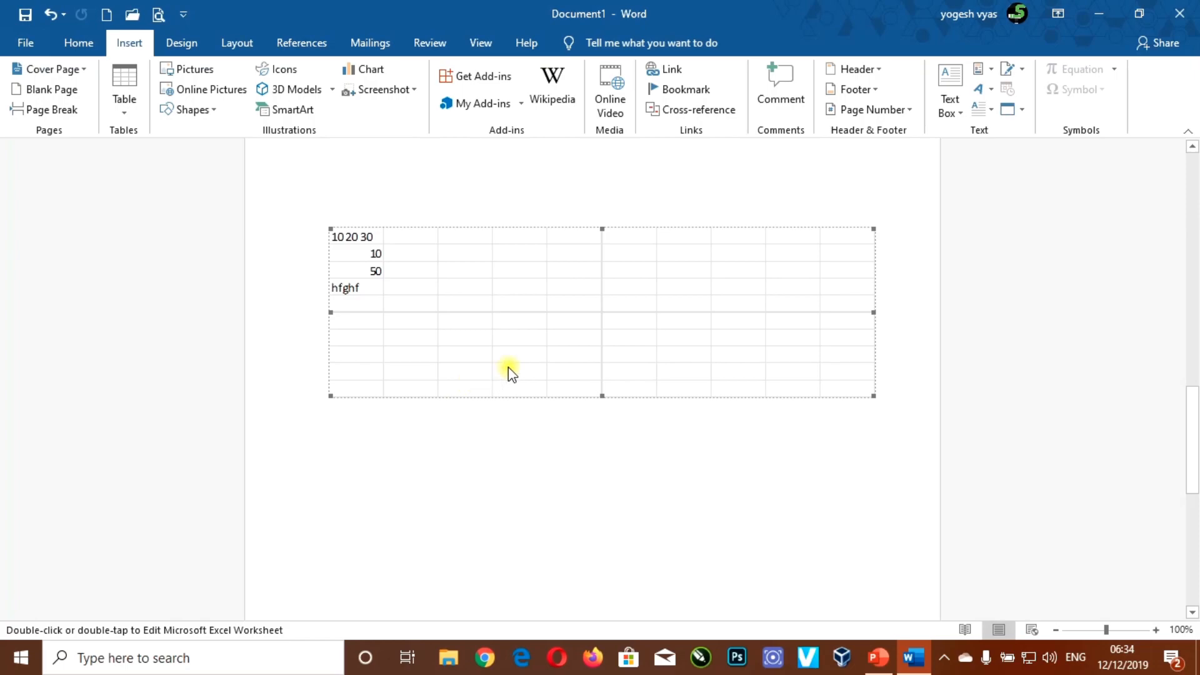
Step: Reopen the embedded spreadsheet for editing, enter the person's first name in cell F4, and return to the document
double_click(630, 303)
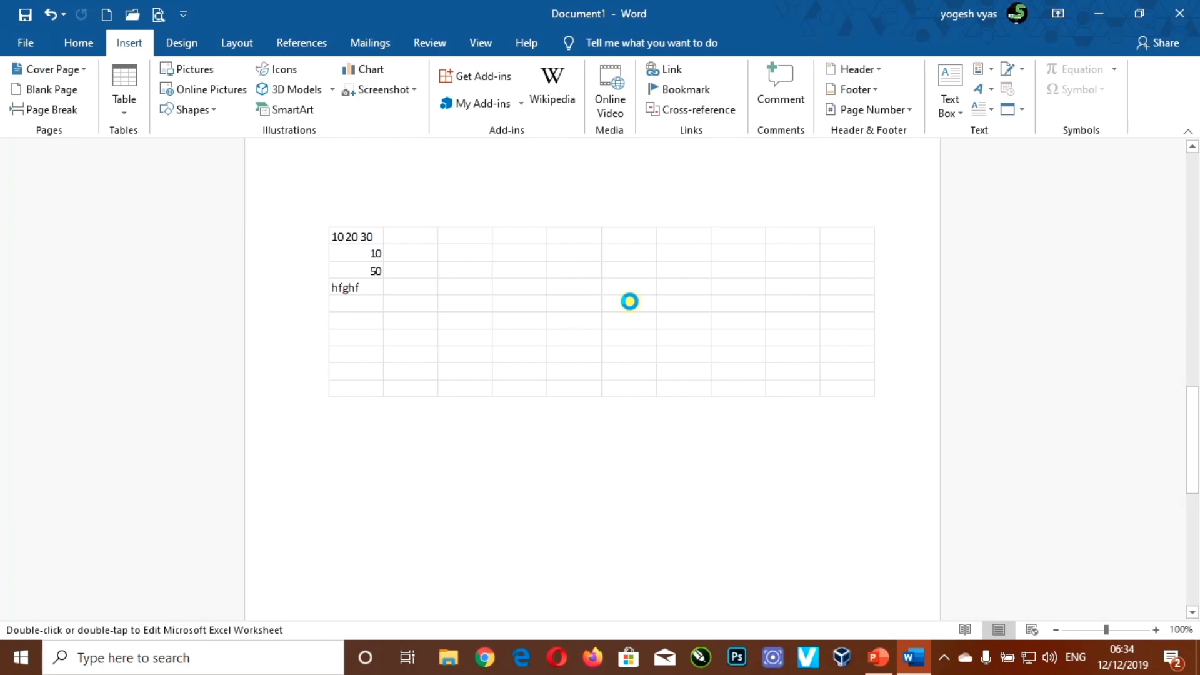
click(630, 368)
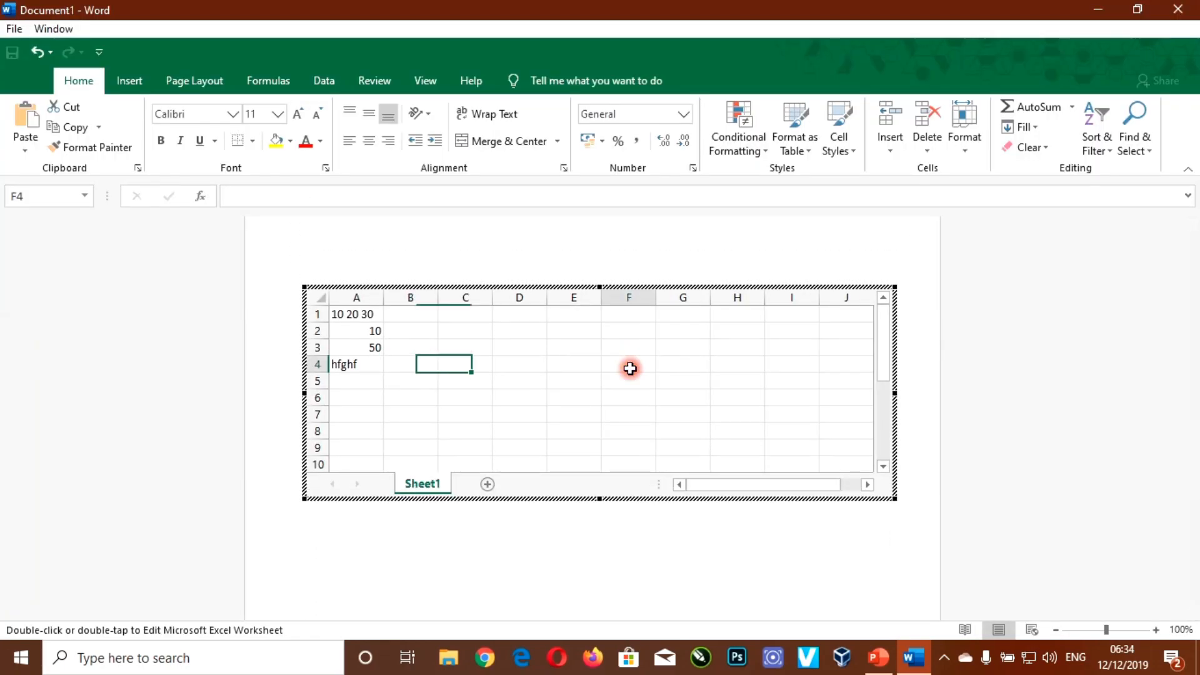
text(yogesh)
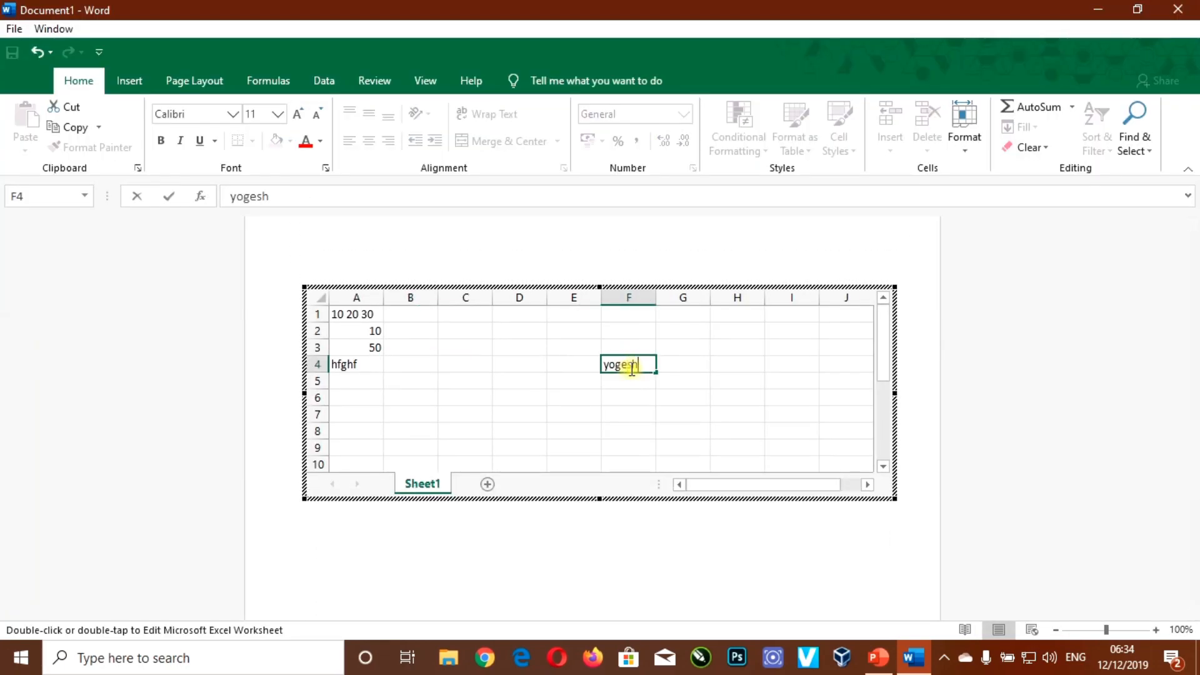
key(Return)
click(683, 531)
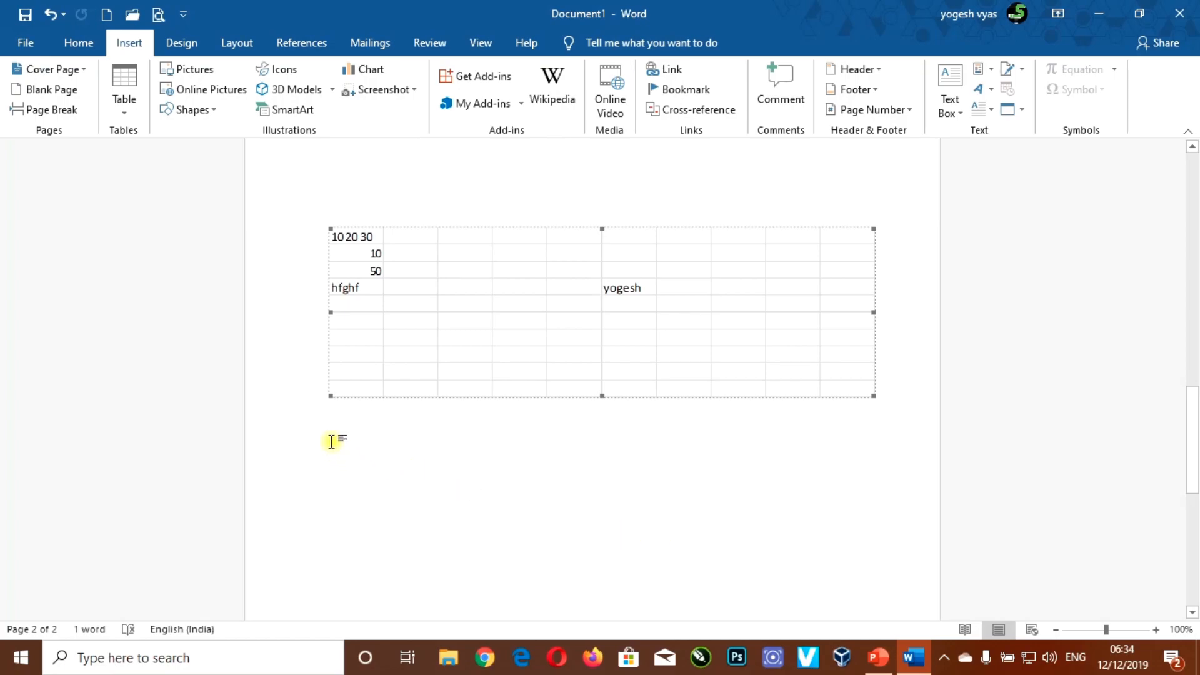
Step: Browse the built-in Quick Tables and insert Calendar 4 on the line below the spreadsheet
click(332, 441)
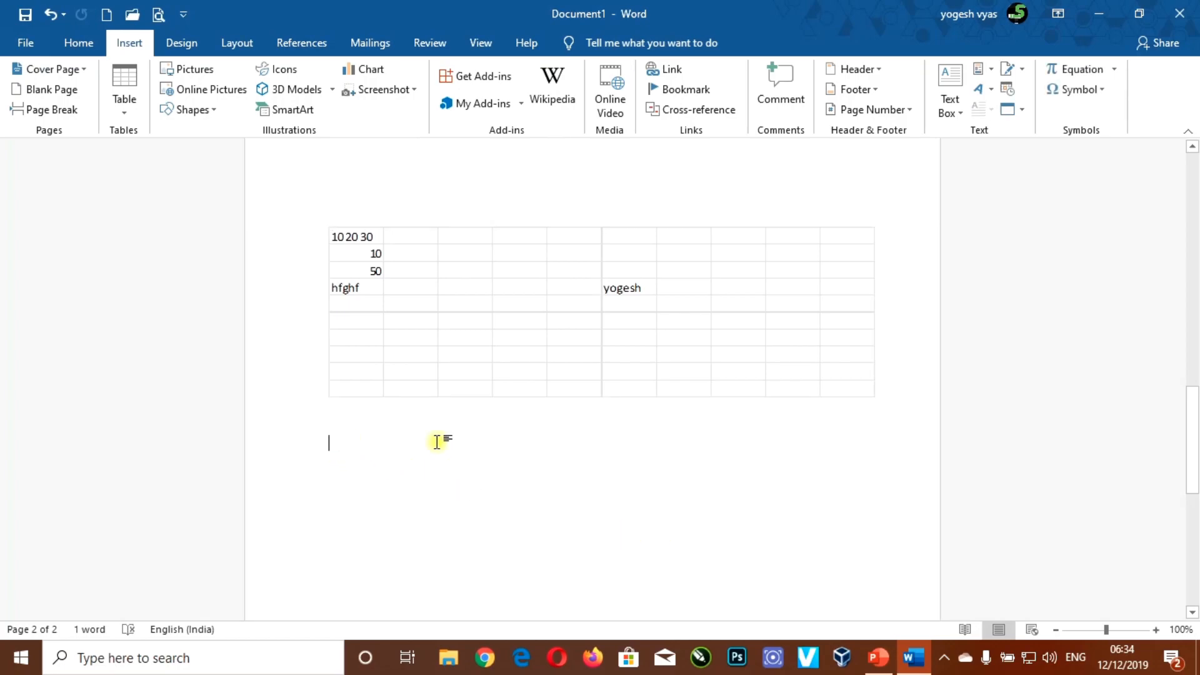
click(125, 102)
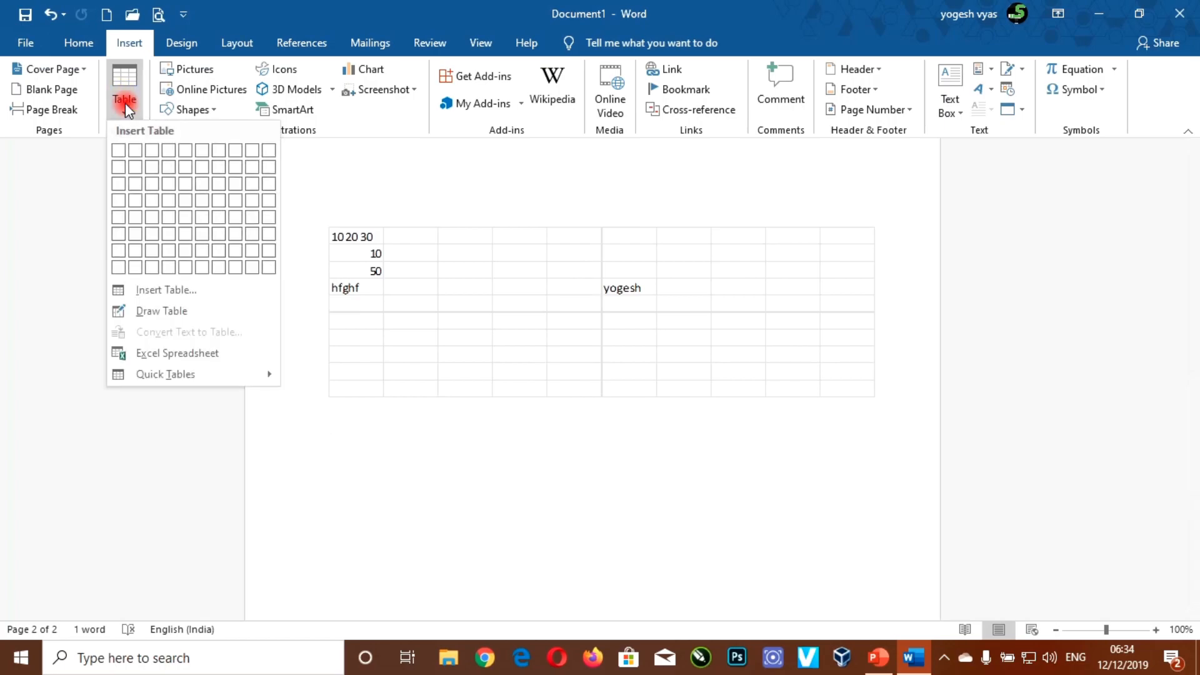
click(143, 376)
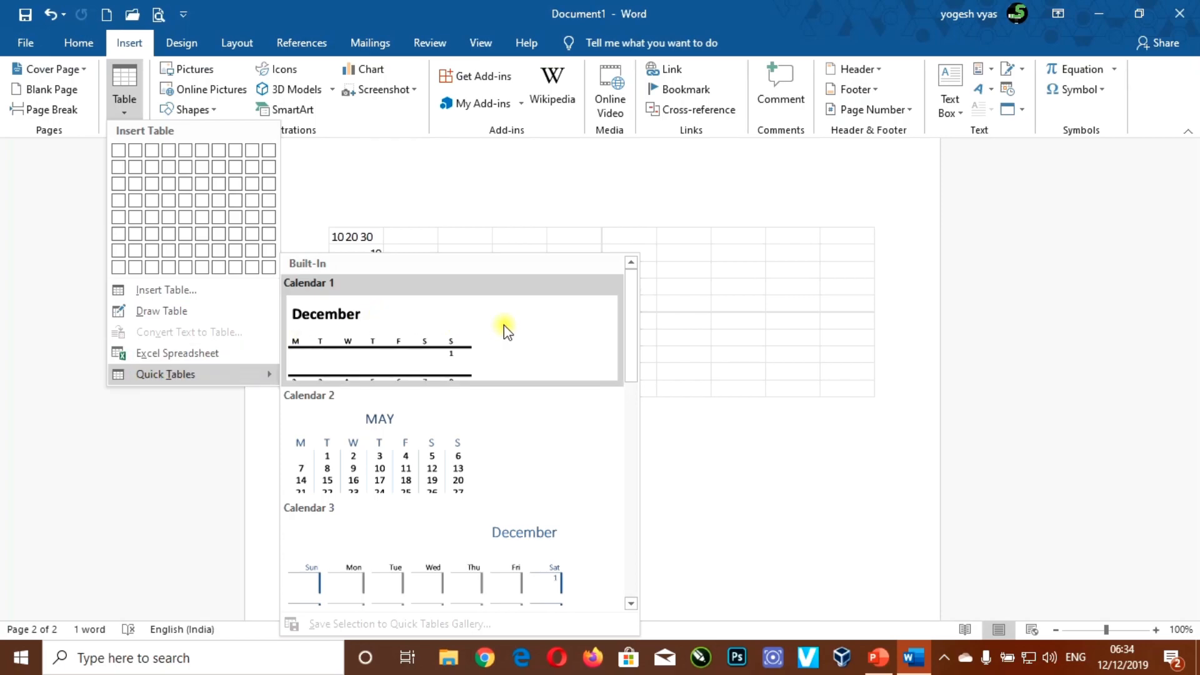
drag(631, 325, 633, 355)
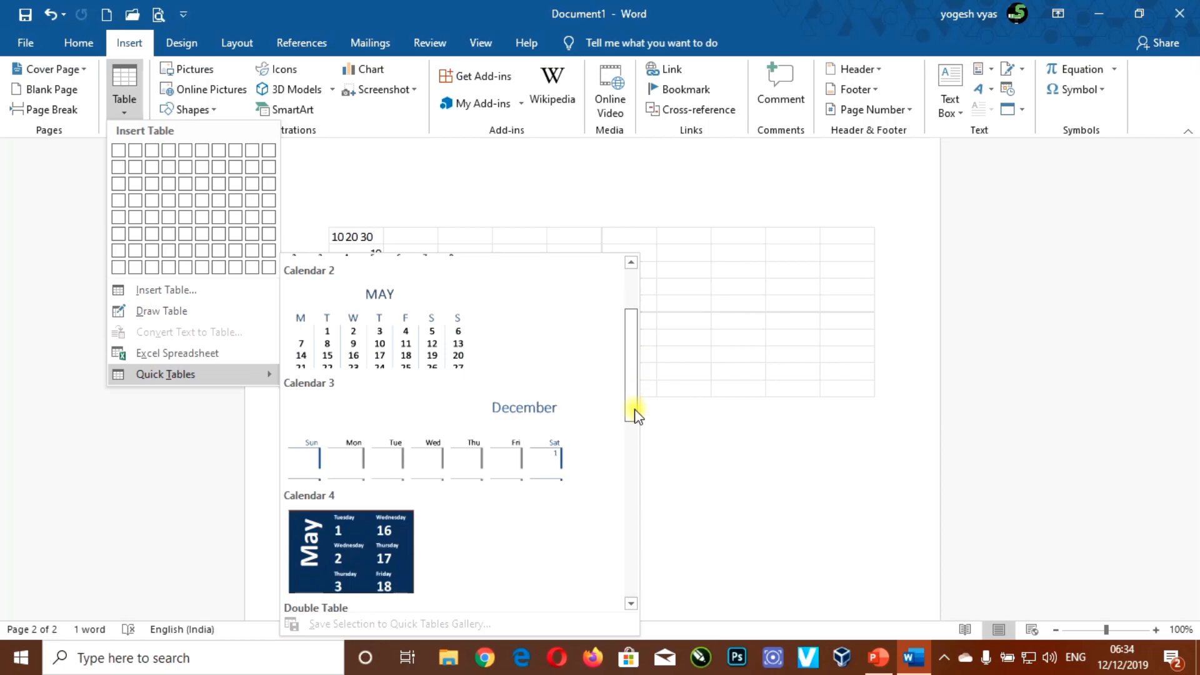
drag(635, 410, 633, 464)
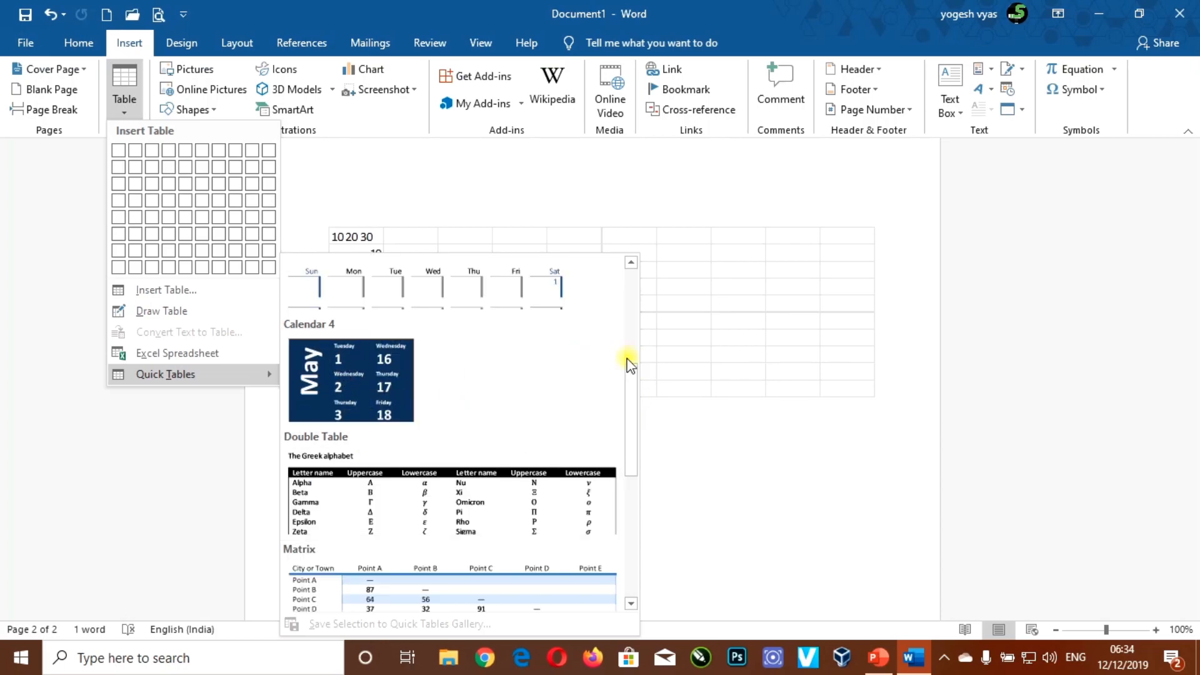
drag(630, 384, 637, 352)
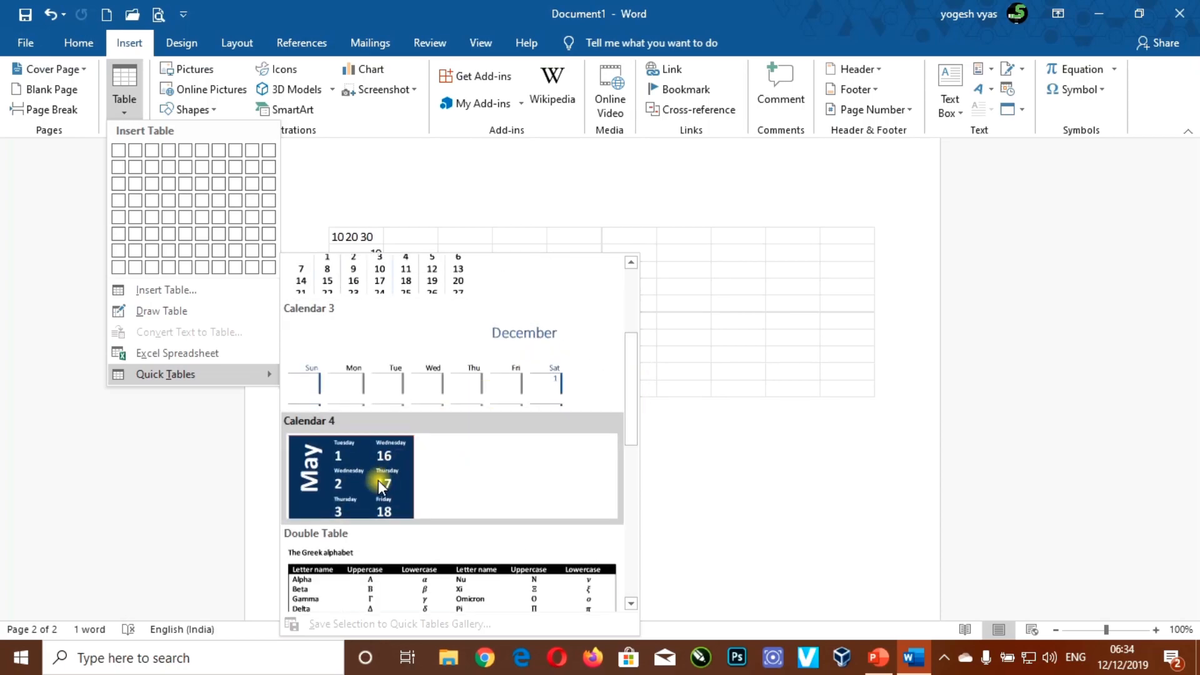
drag(635, 434, 632, 471)
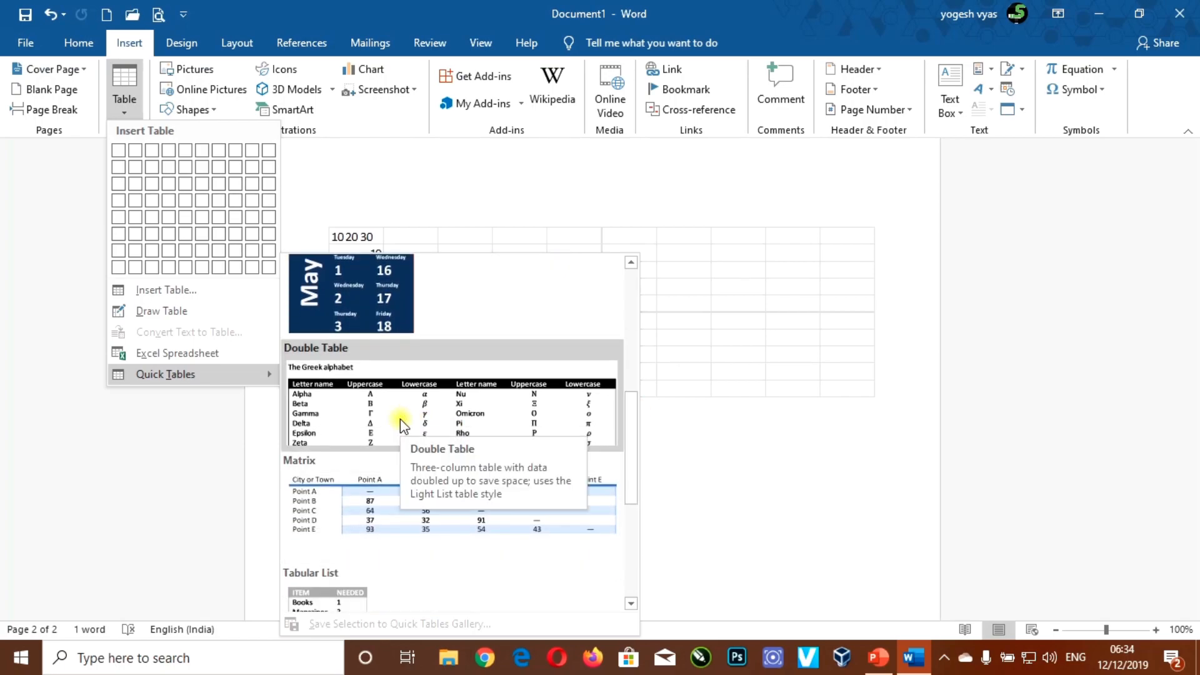
drag(630, 437, 628, 483)
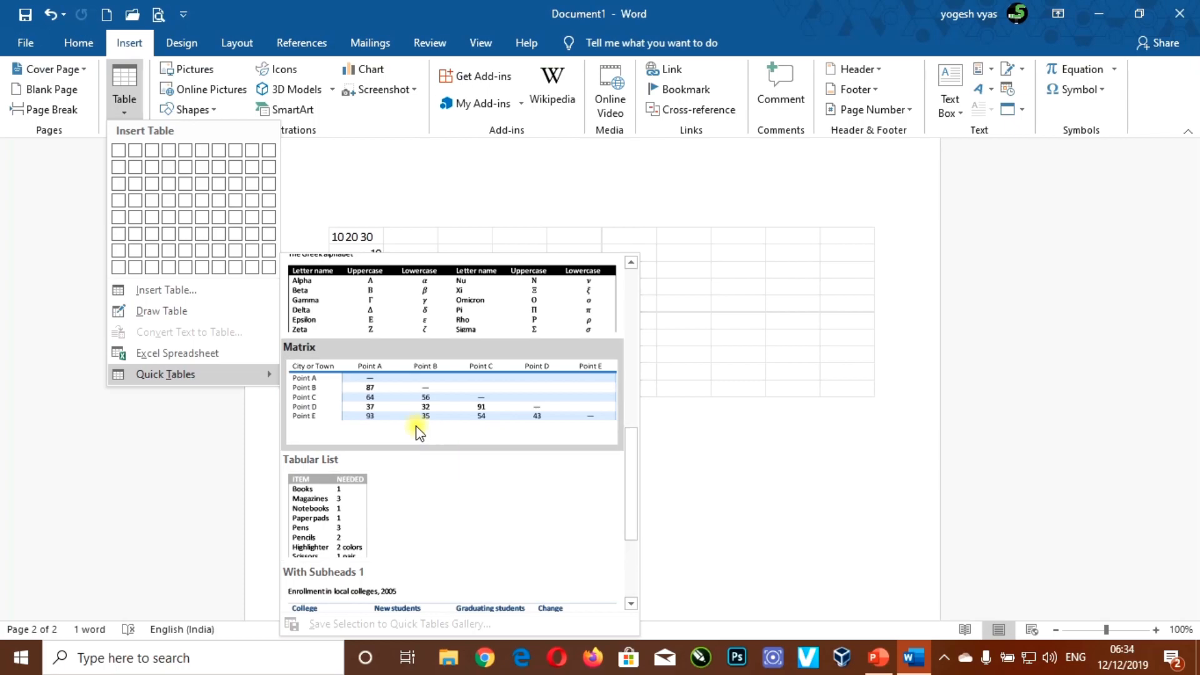
drag(631, 440, 631, 484)
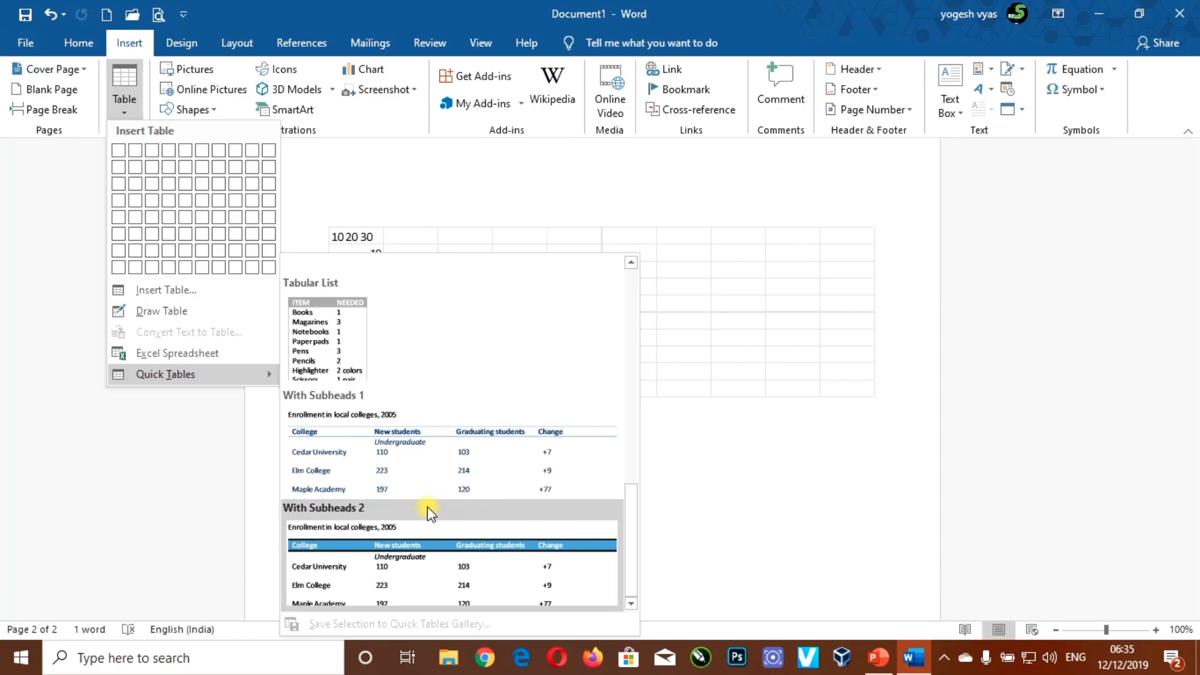
drag(632, 527, 643, 394)
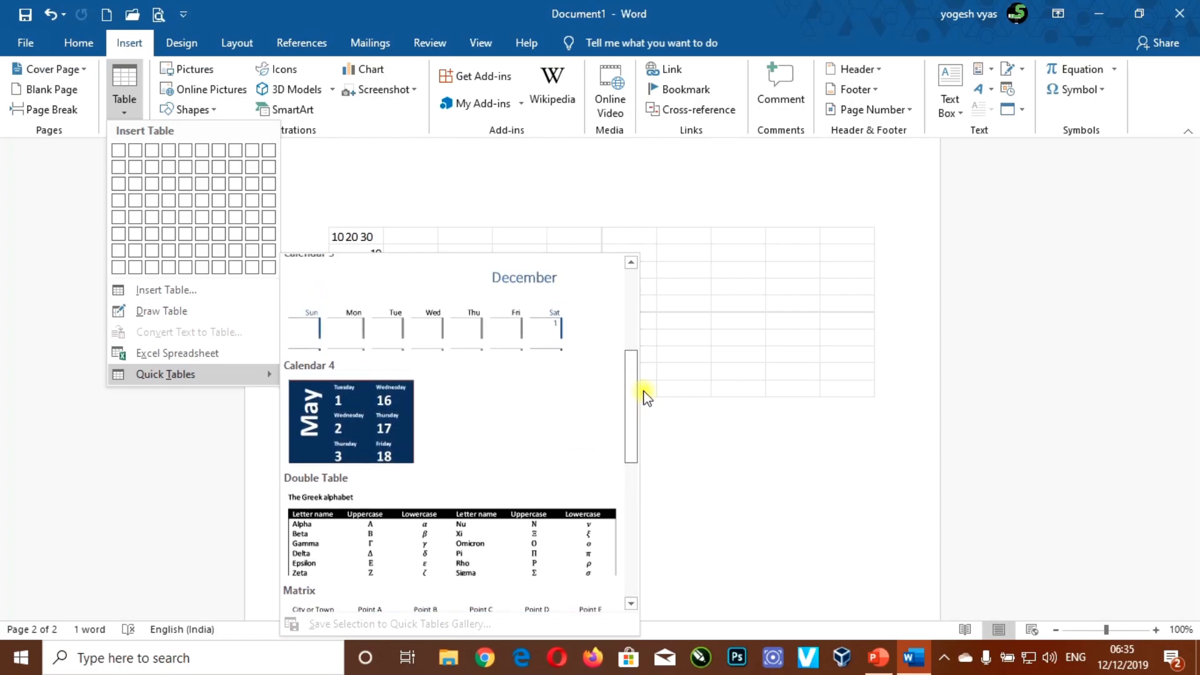
click(382, 396)
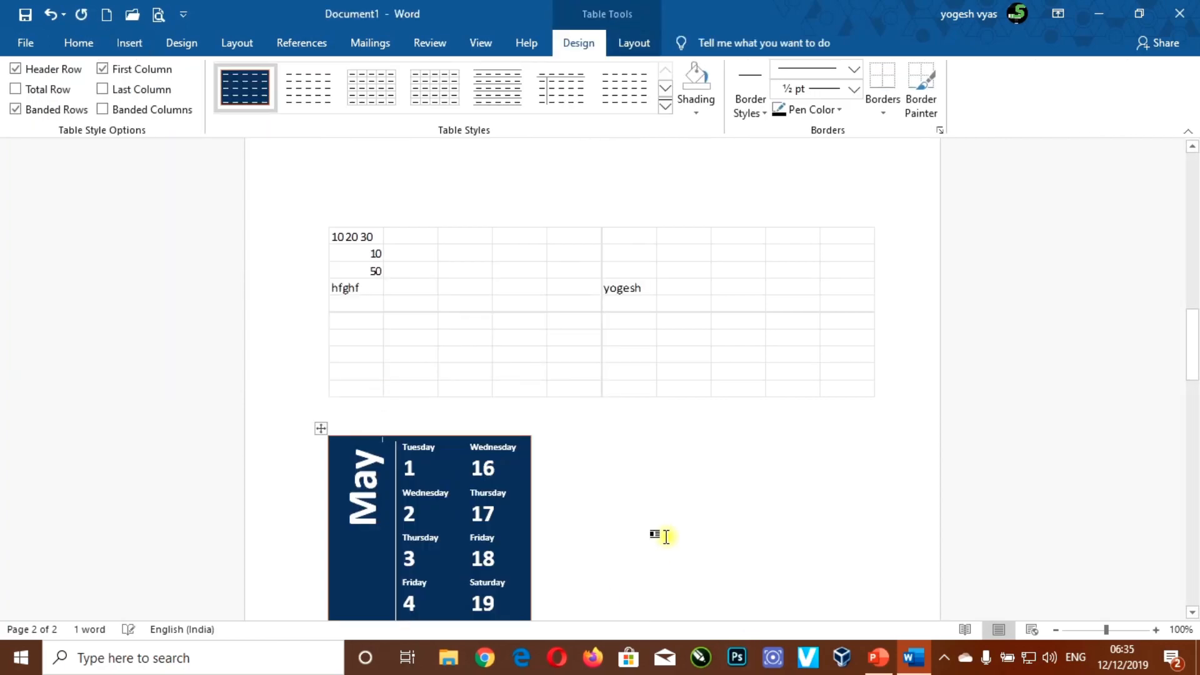
Step: Replace the calendar's month title "May" with "DEcember"
scroll(667, 536, down, 8)
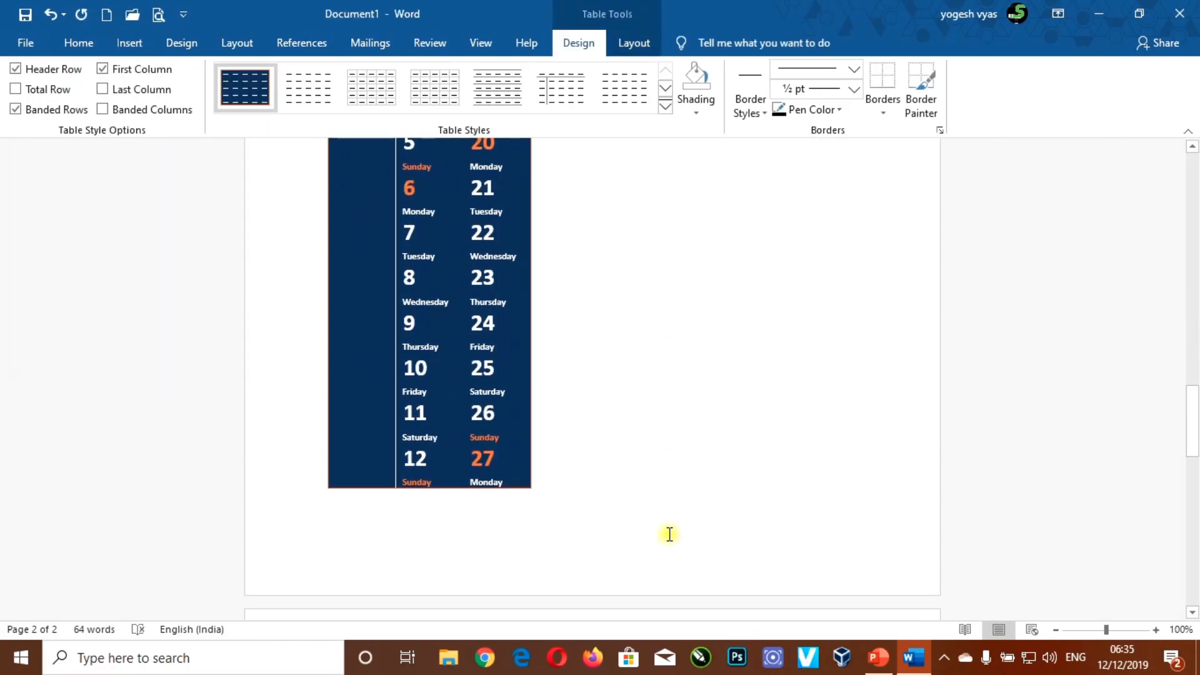
scroll(670, 534, up, 6)
click(357, 245)
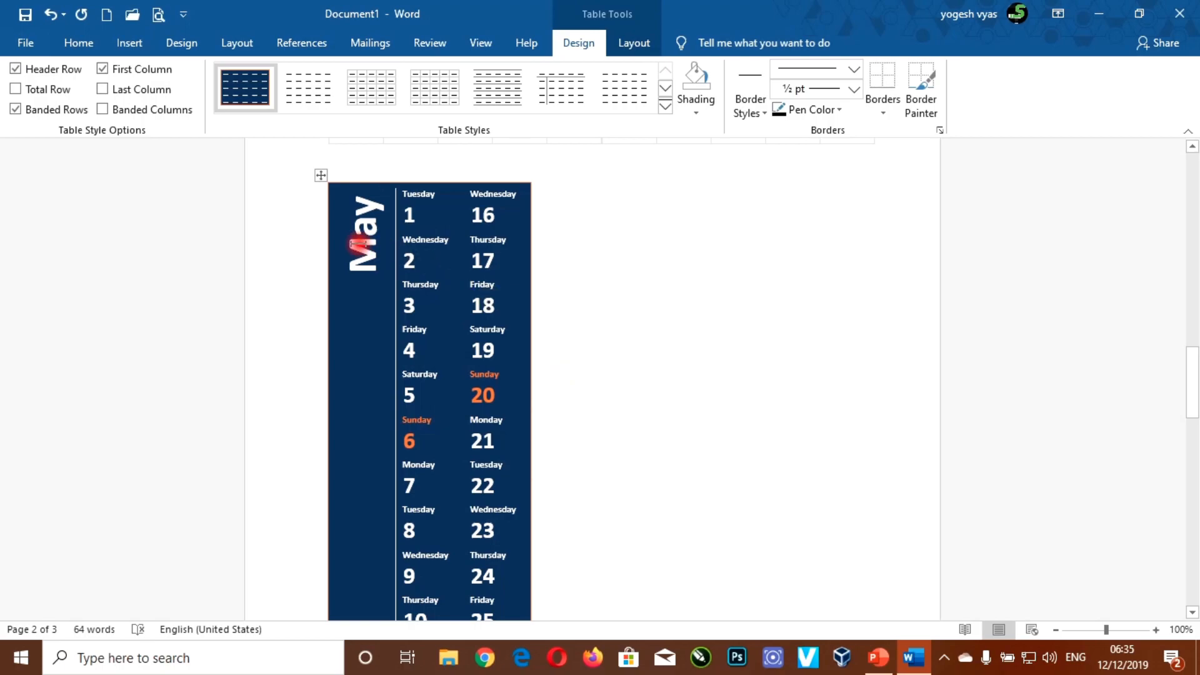
drag(358, 270, 359, 202)
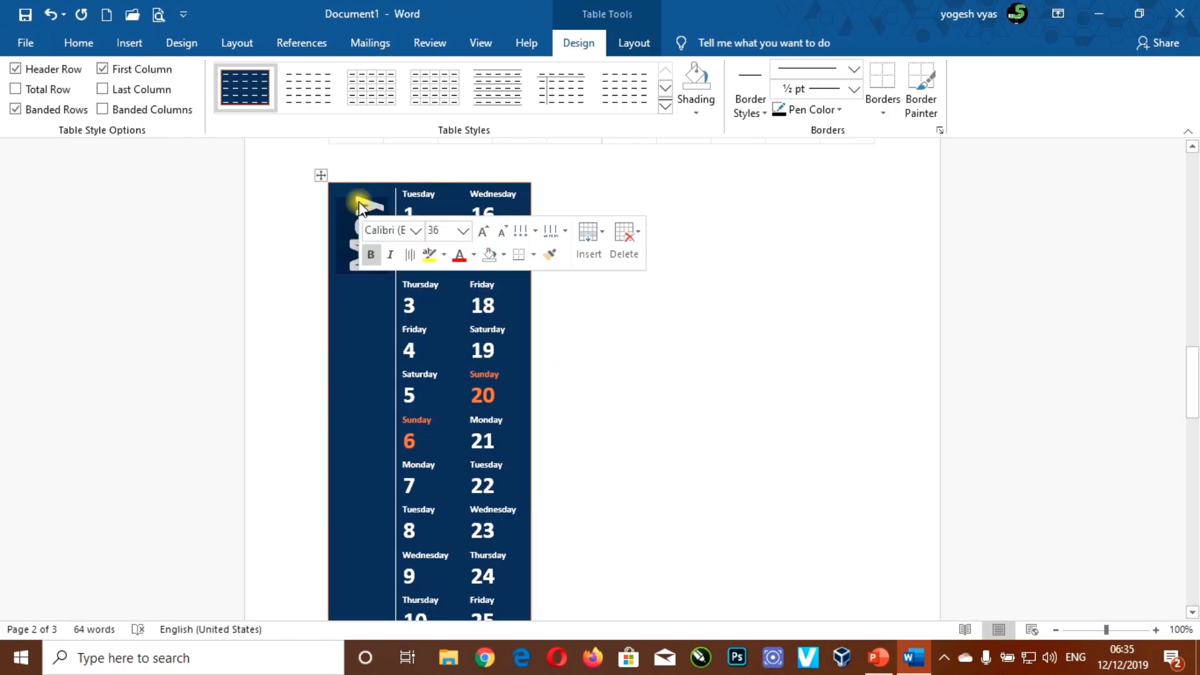
text(DEcem)
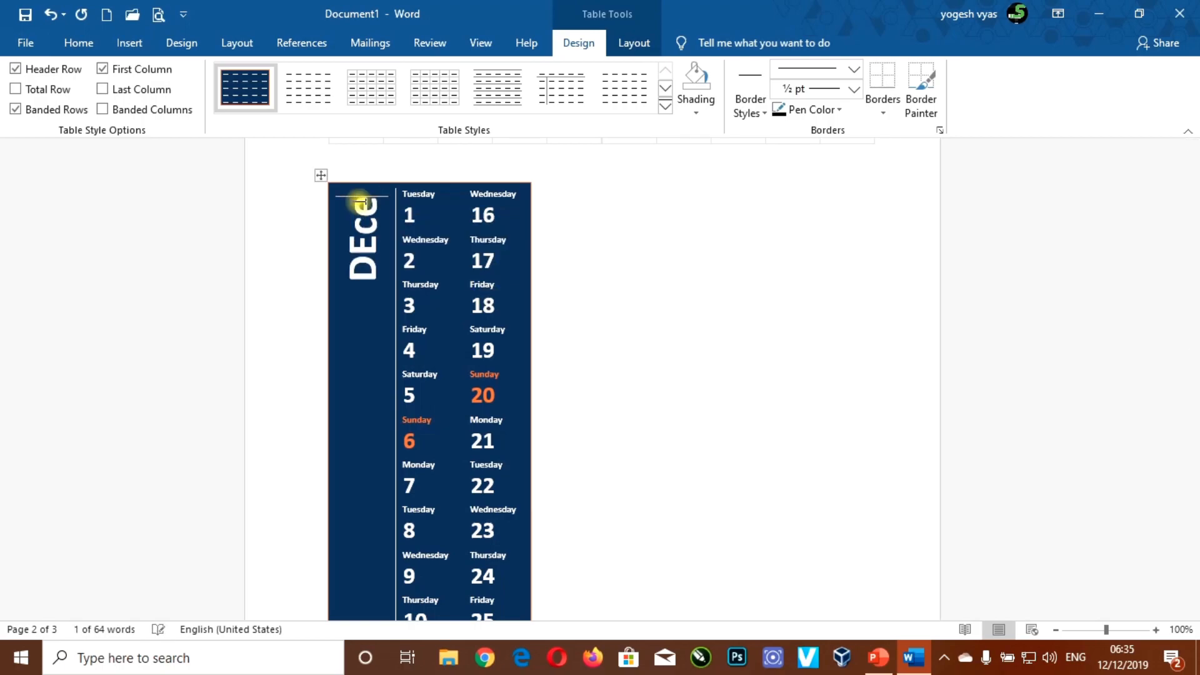
text(ber)
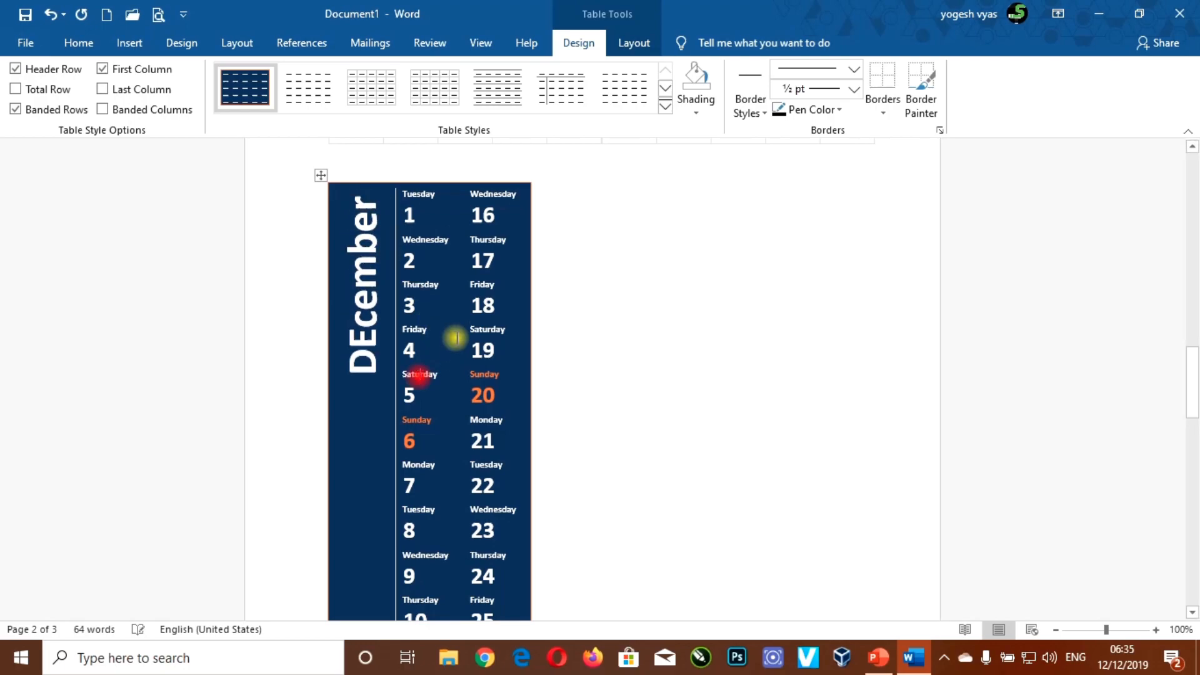
Step: Look through the whole calendar and place the insertion point in the empty area below its end
scroll(451, 397, down, 5)
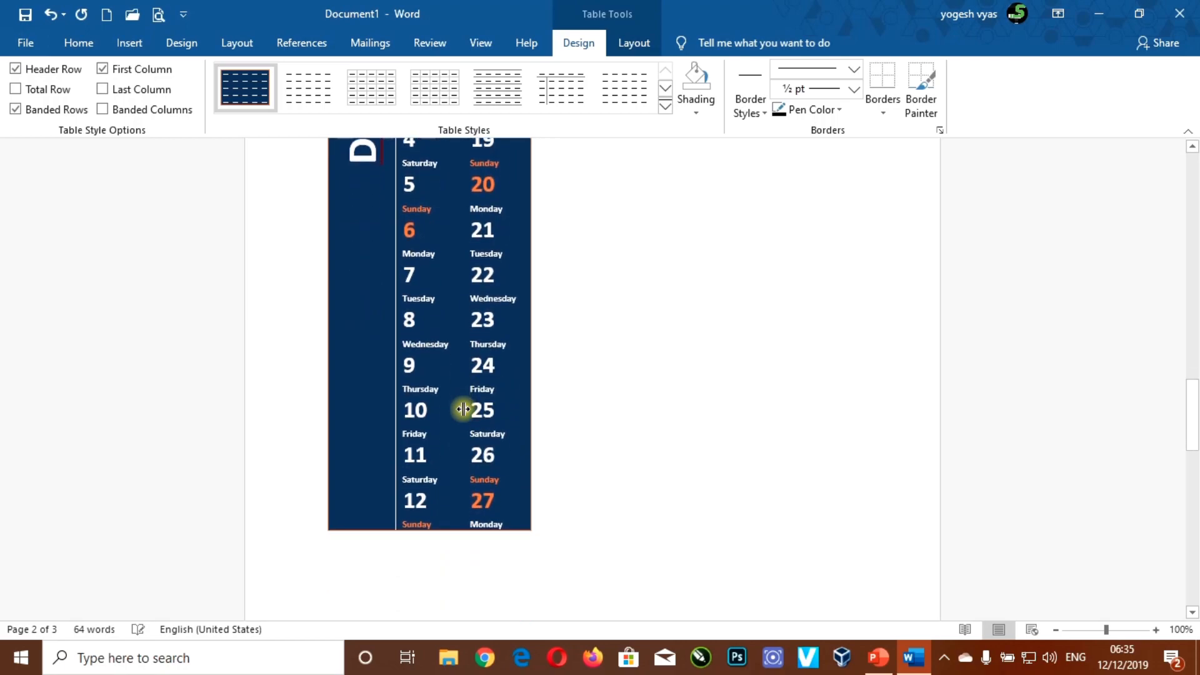
scroll(463, 409, down, 2)
scroll(420, 303, up, 6)
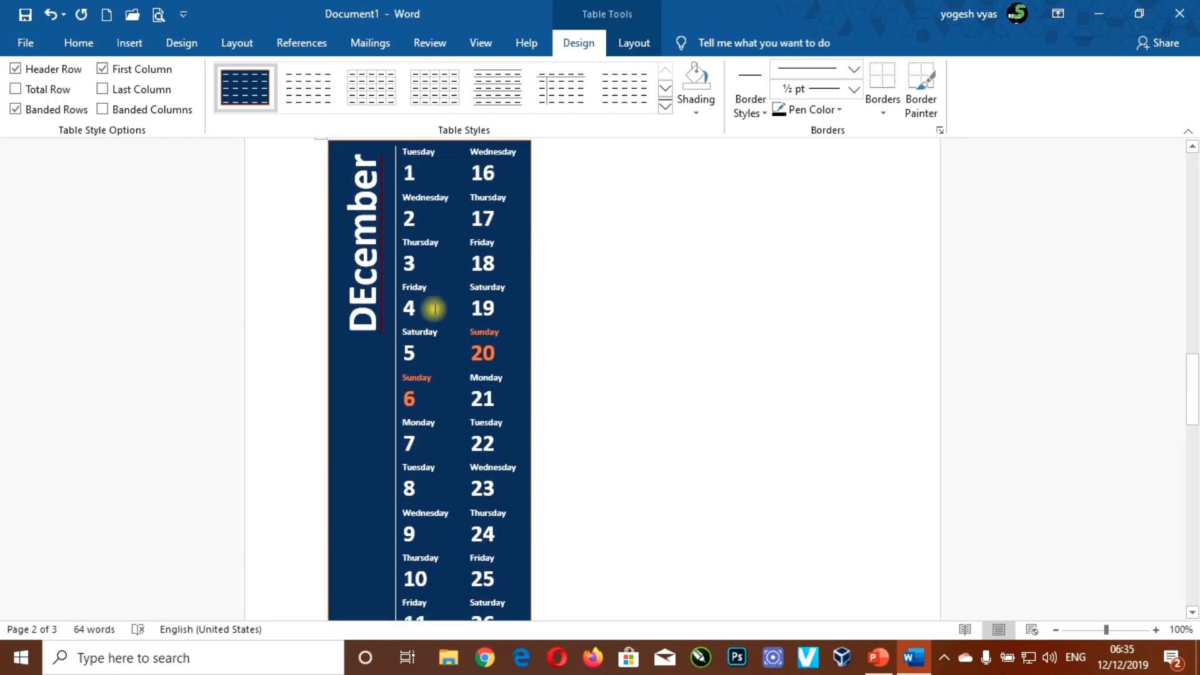
scroll(432, 306, up, 3)
scroll(425, 301, down, 20)
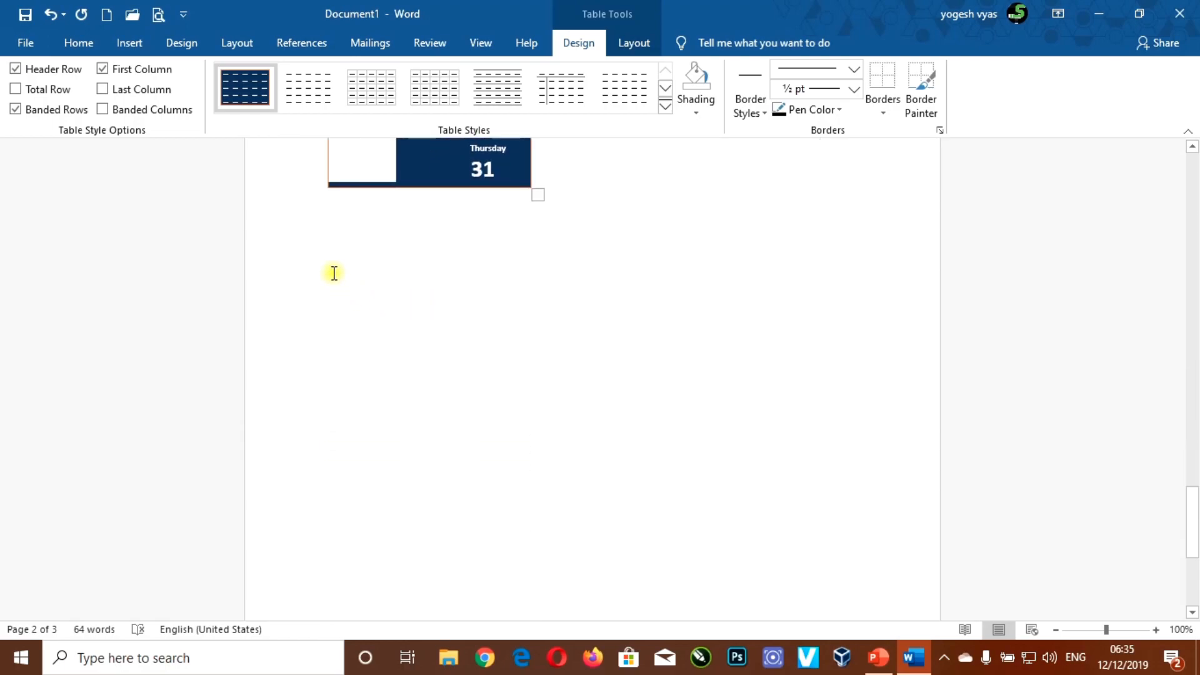
click(332, 268)
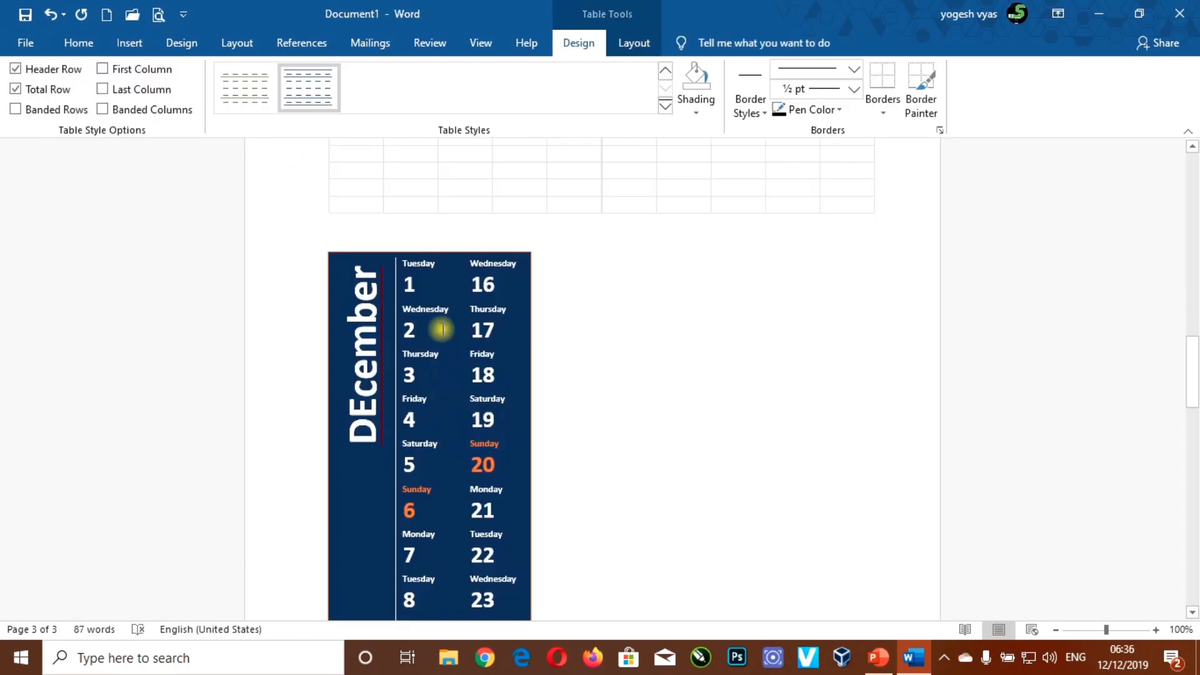
Step: Bring up the available options for inserting a table
scroll(442, 329, up, 4)
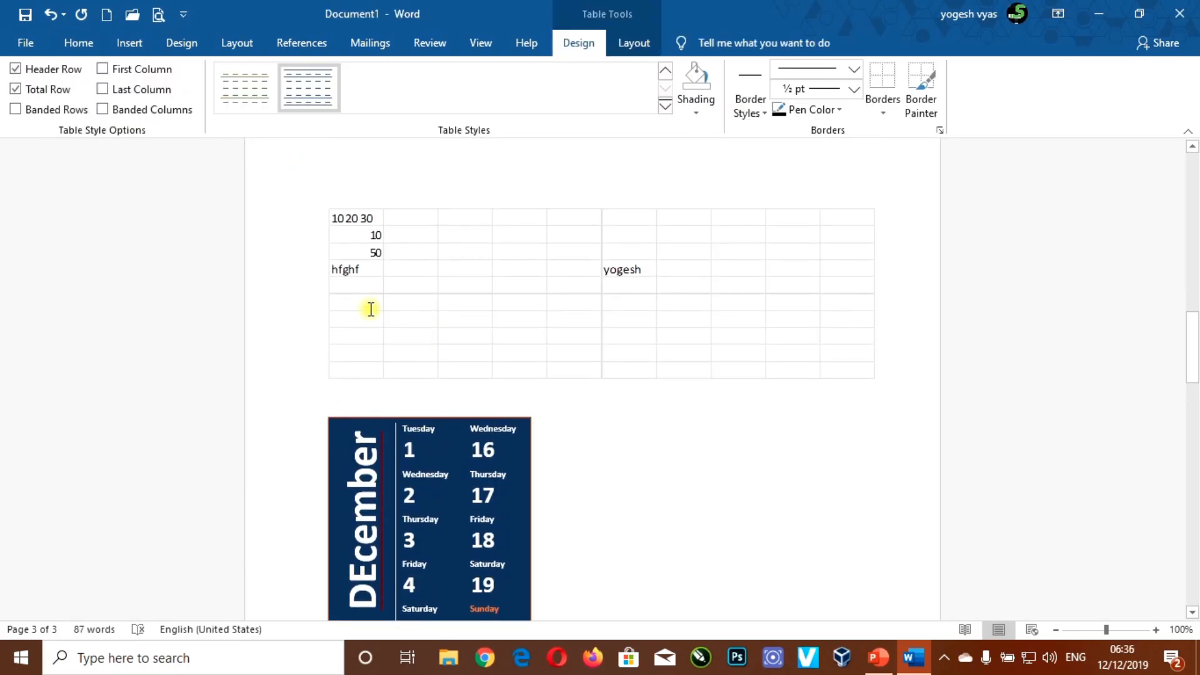
click(140, 45)
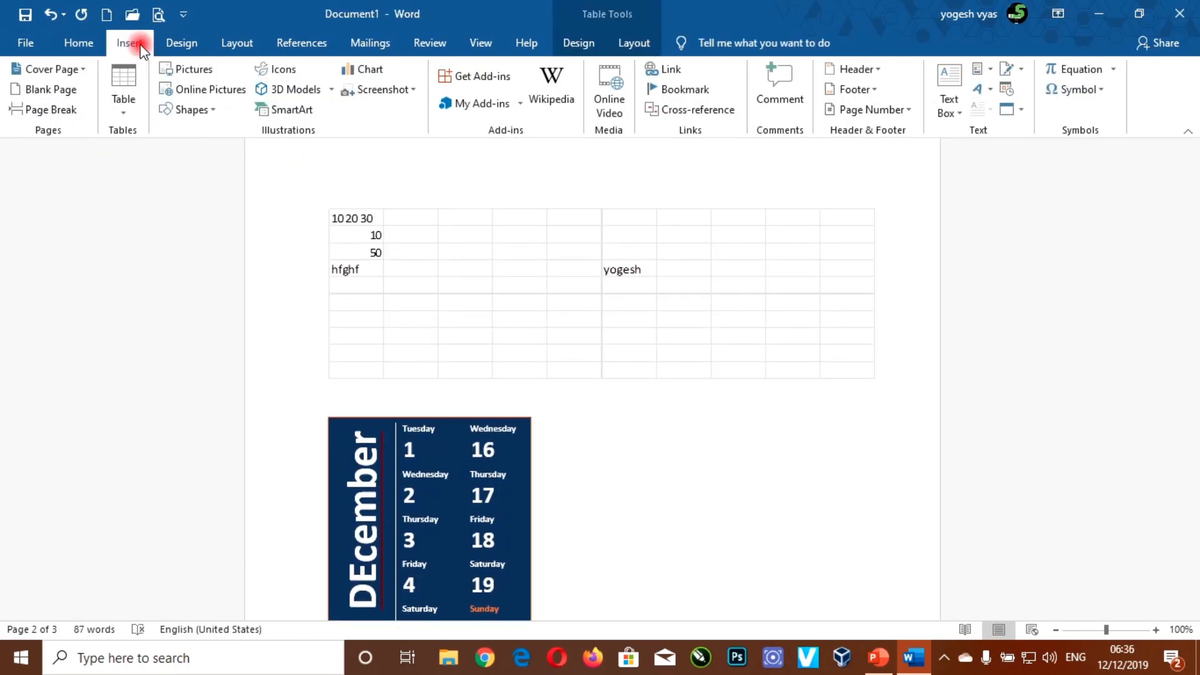
click(124, 116)
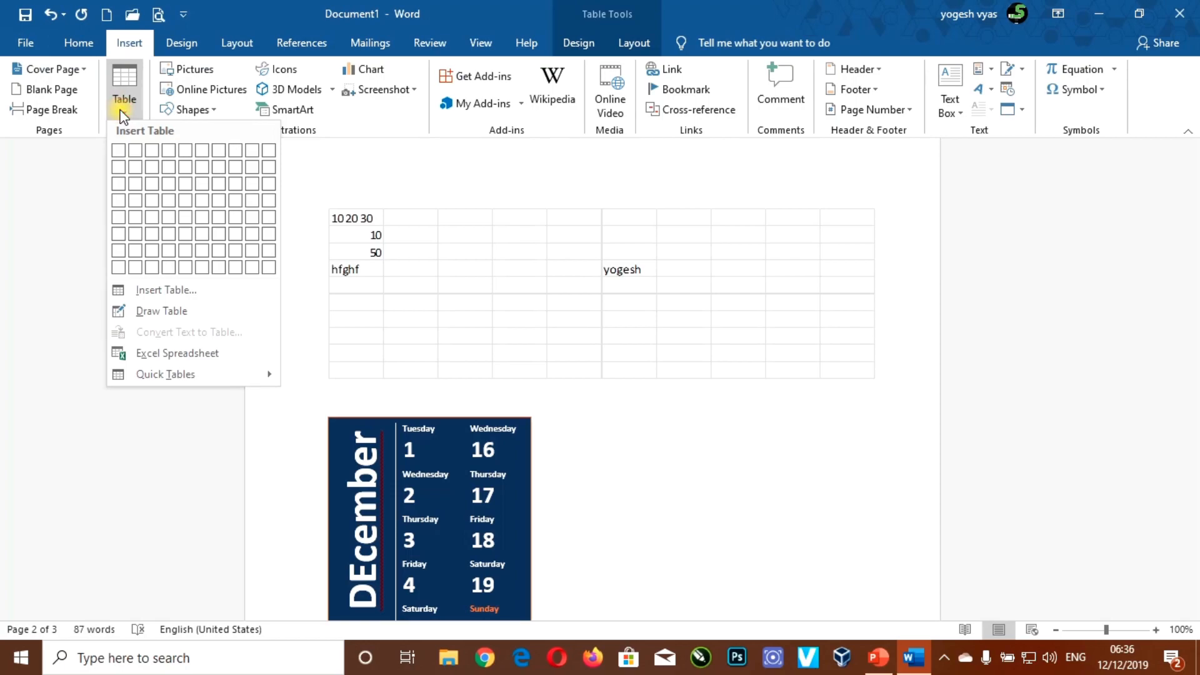